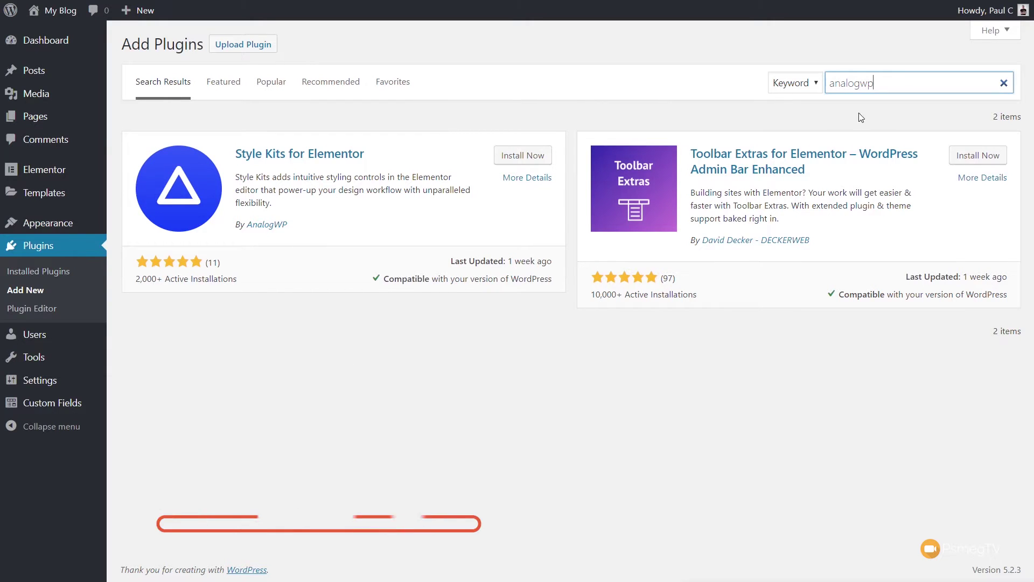
# Install and activate the Style Kits for Elementor plugin, and open its plugin settings.
pyautogui.click(514, 156)
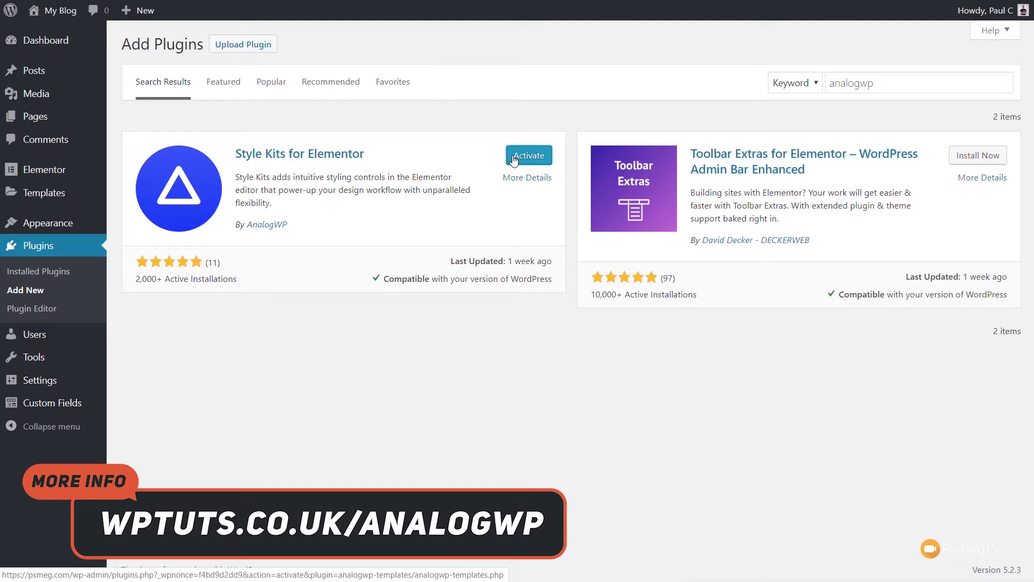
pyautogui.click(513, 158)
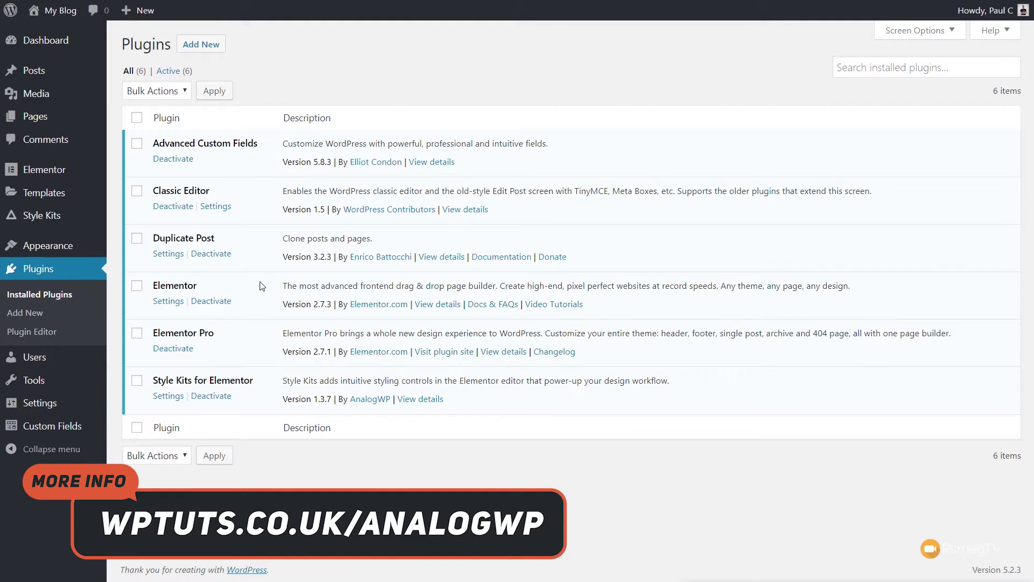
pyautogui.moveTo(33, 221)
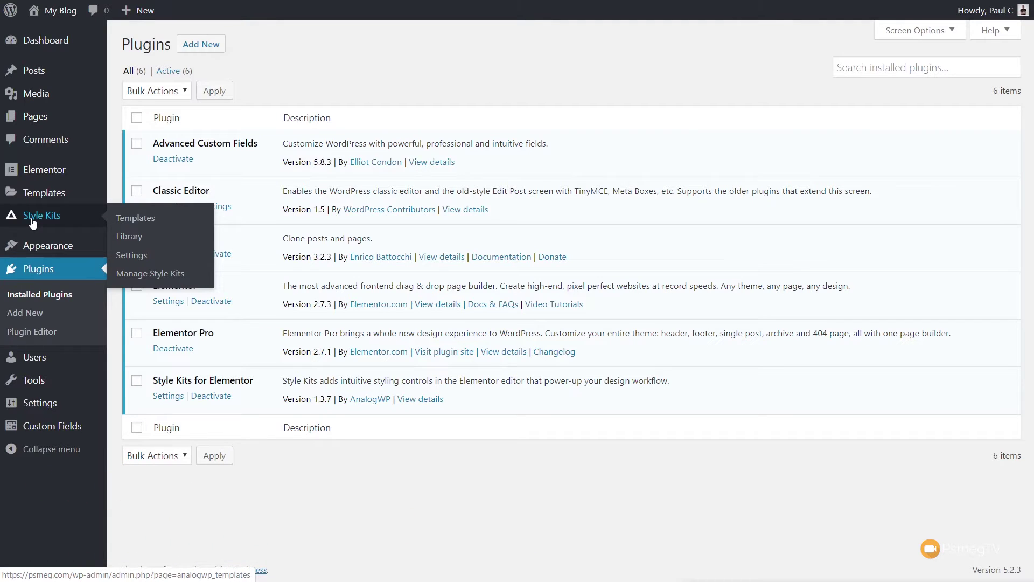
pyautogui.click(134, 257)
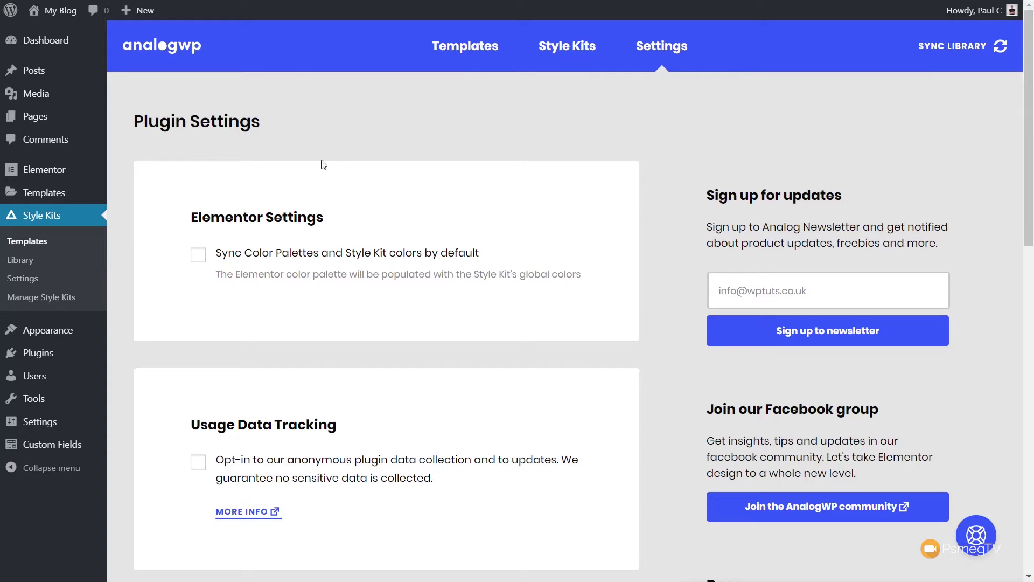
# Browse the page templates available in the Style Kits template library.
pyautogui.click(461, 57)
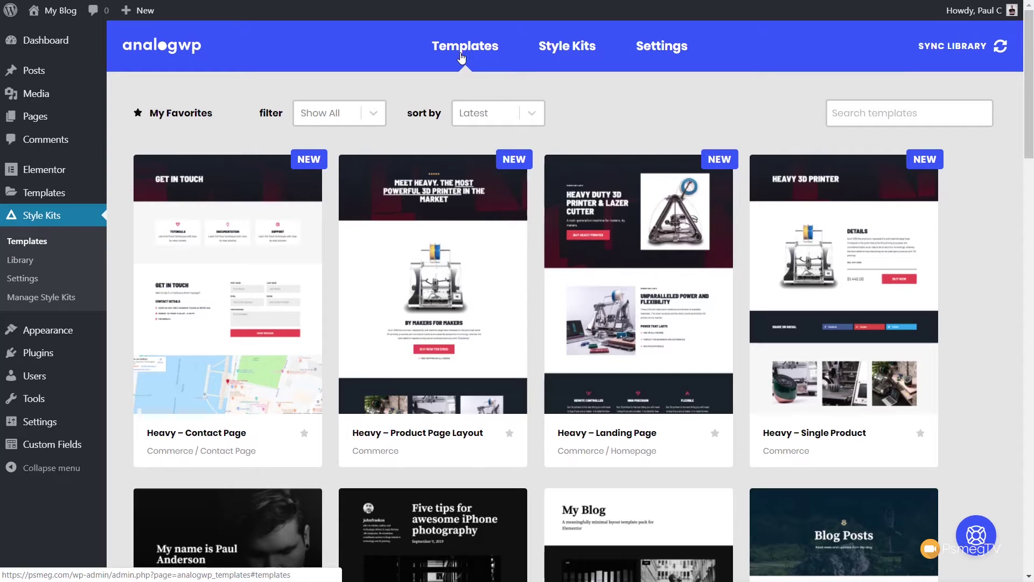
pyautogui.moveTo(521, 205)
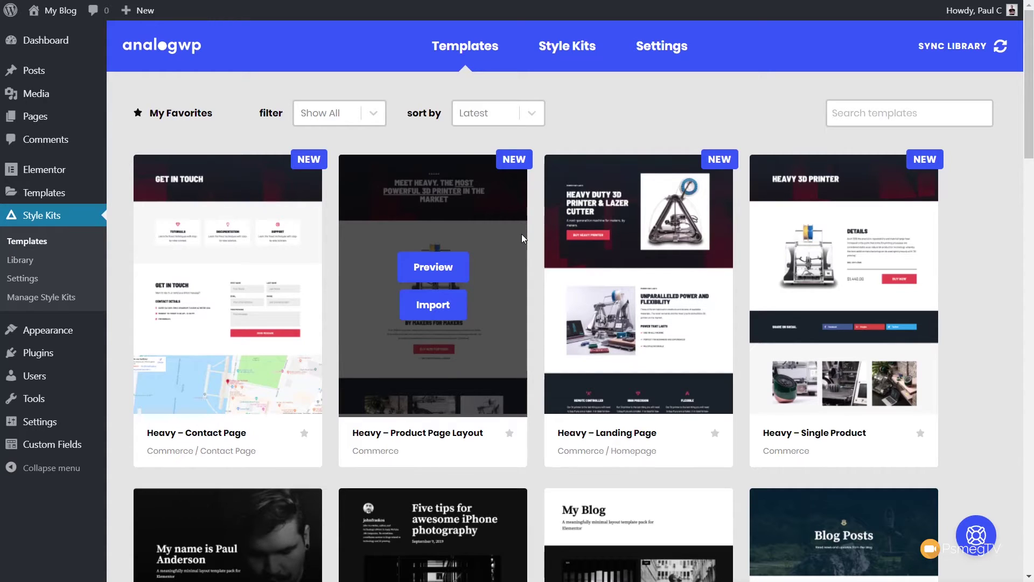
pyautogui.scroll(-10, 547, 241)
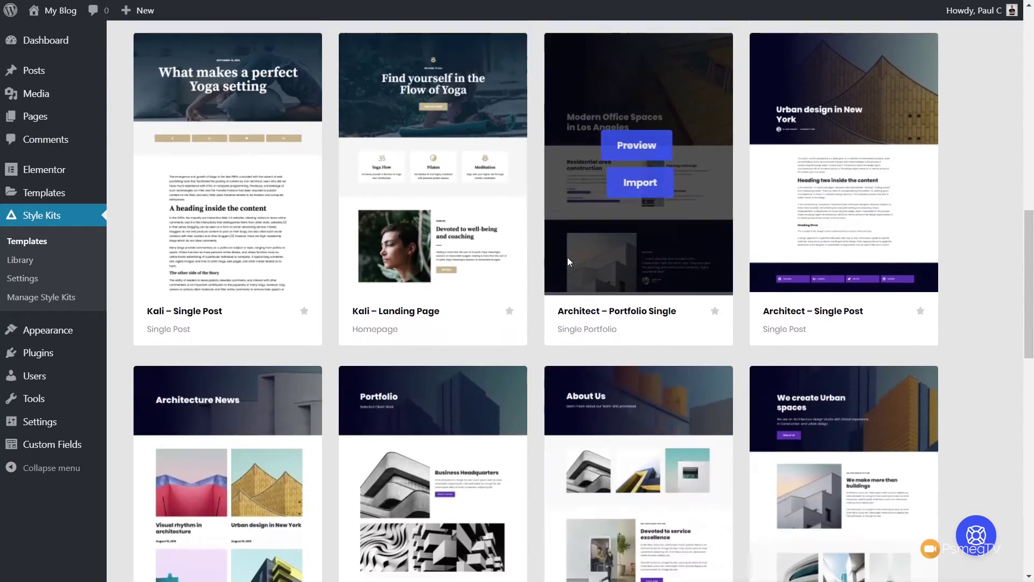
pyautogui.scroll(12, 566, 254)
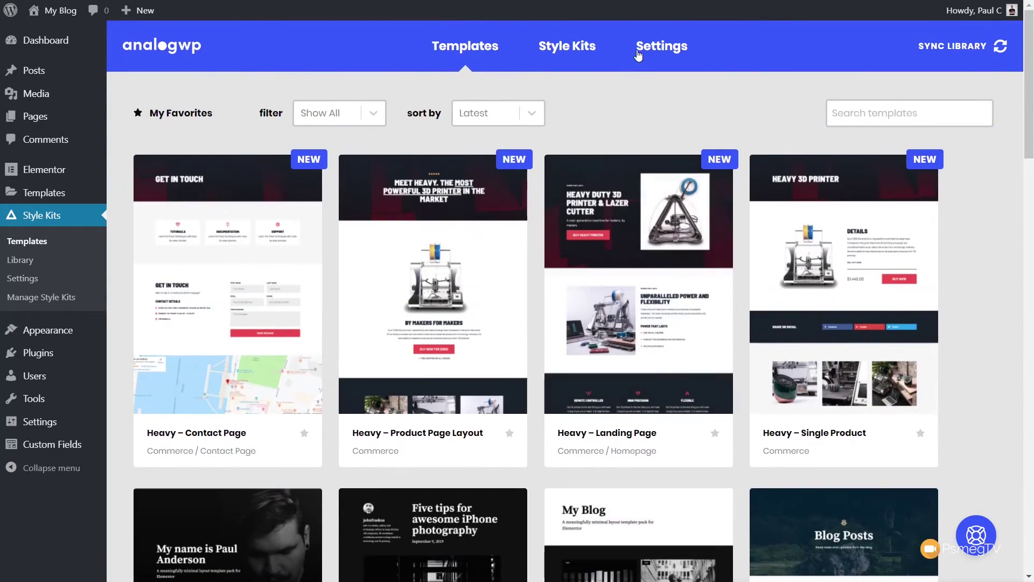
# Review the Style Kits plugin settings and enable removing all stored plugin data on uninstall.
pyautogui.click(653, 49)
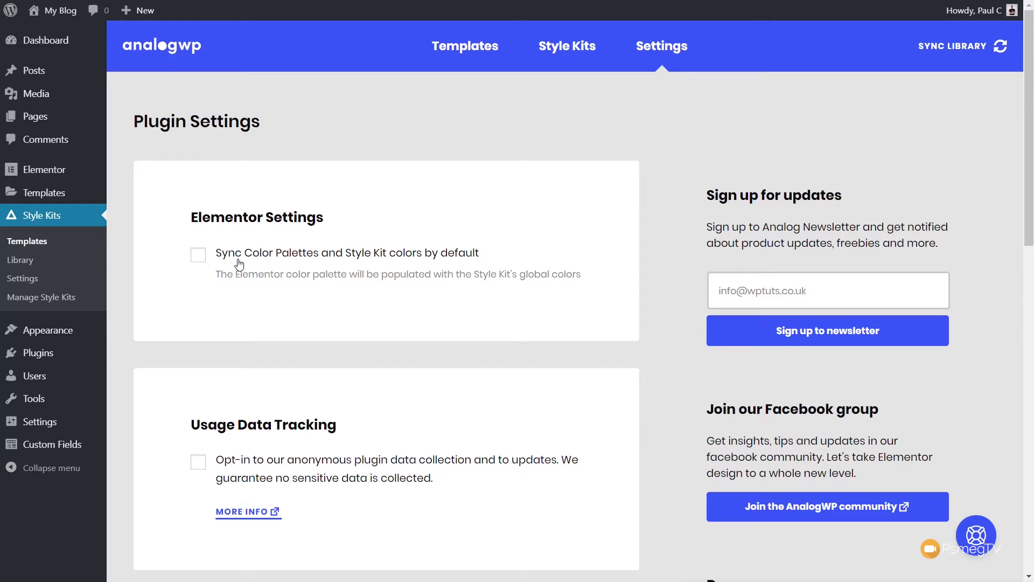
pyautogui.scroll(-4, 473, 282)
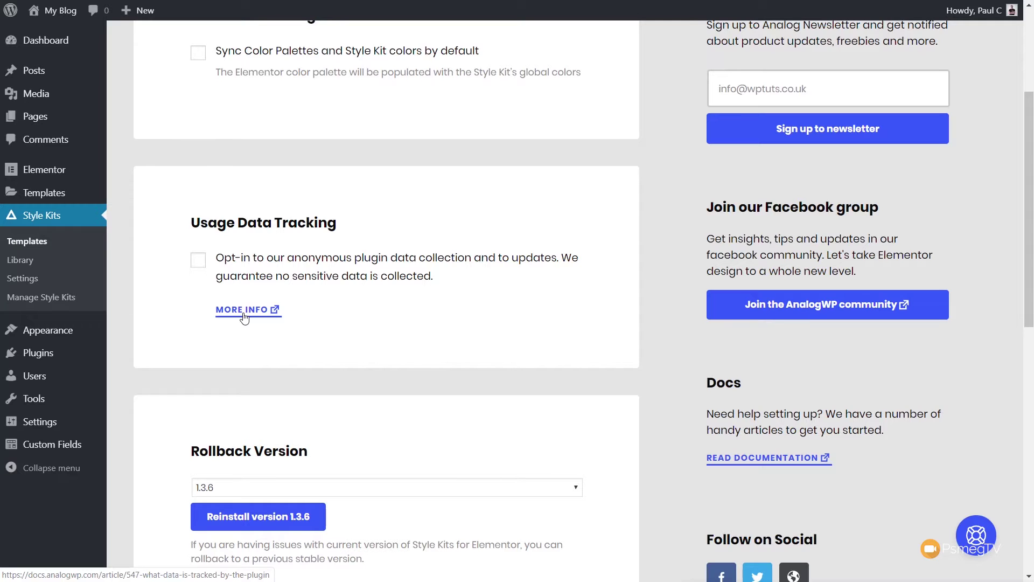
pyautogui.scroll(-5, 425, 346)
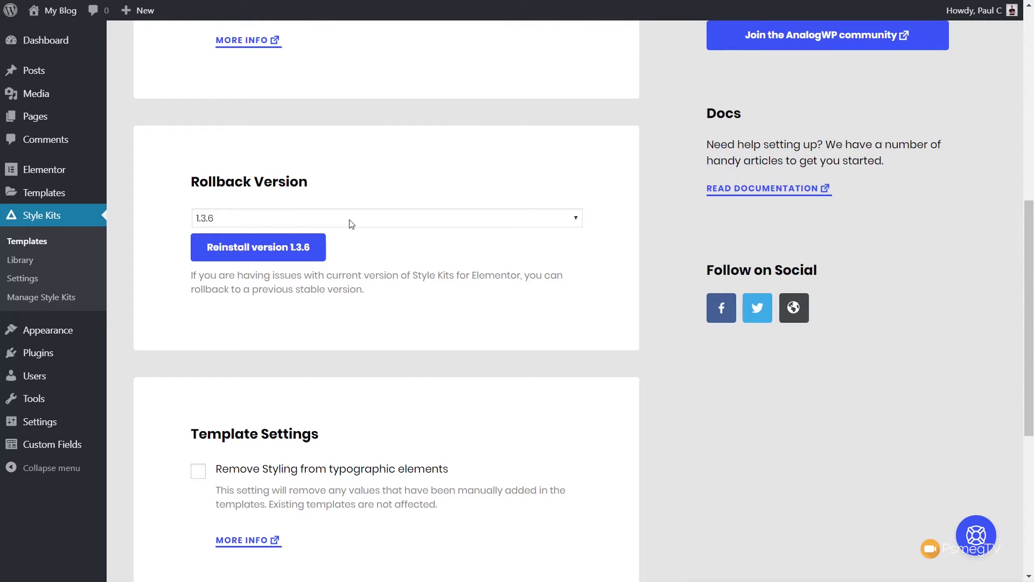
pyautogui.scroll(-3, 499, 300)
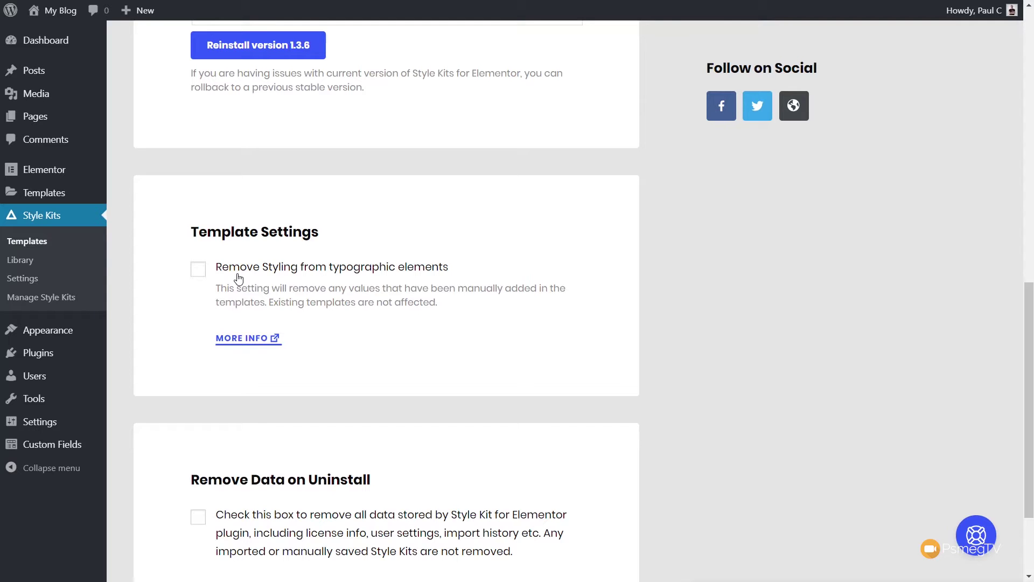
pyautogui.scroll(-3, 536, 289)
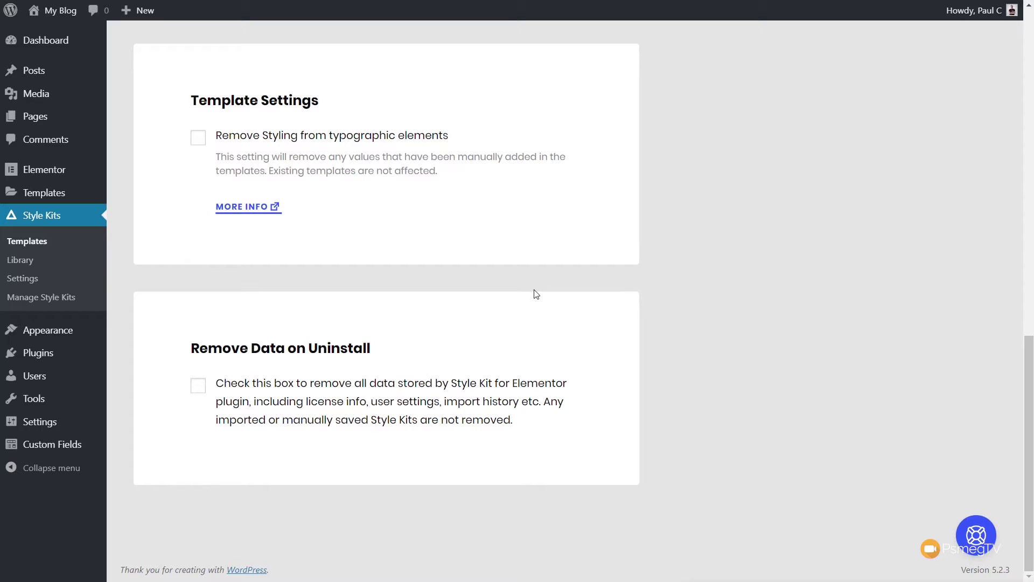
pyautogui.click(198, 385)
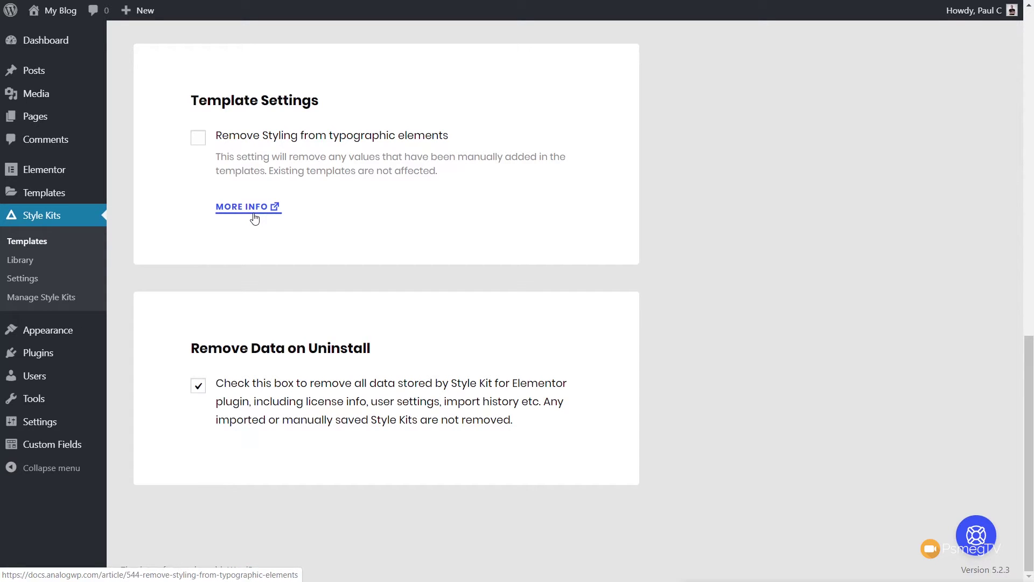
# Enable syncing color palettes and Style Kit colors by default in the Elementor settings section.
pyautogui.scroll(4, 746, 329)
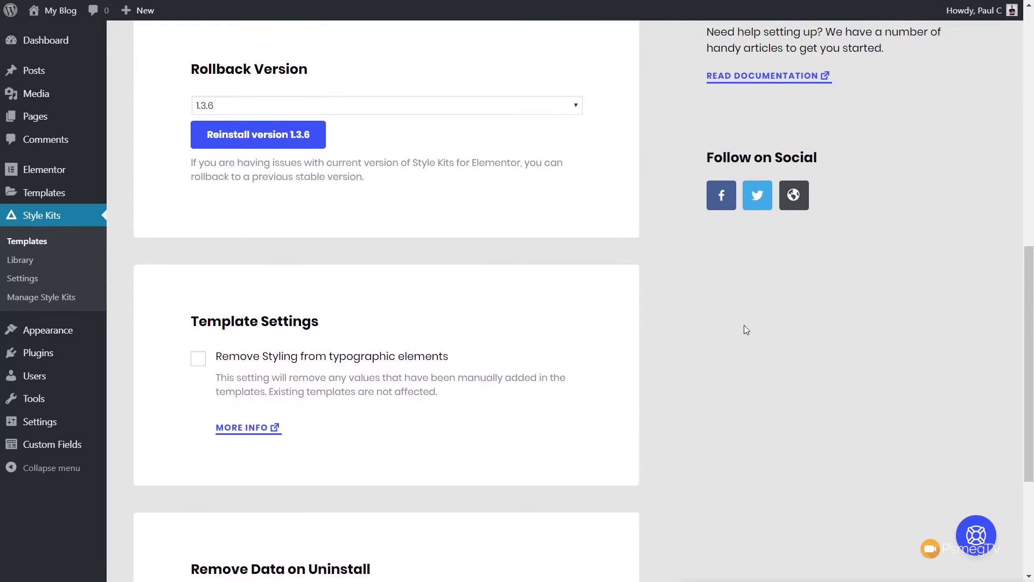
pyautogui.scroll(8, 746, 330)
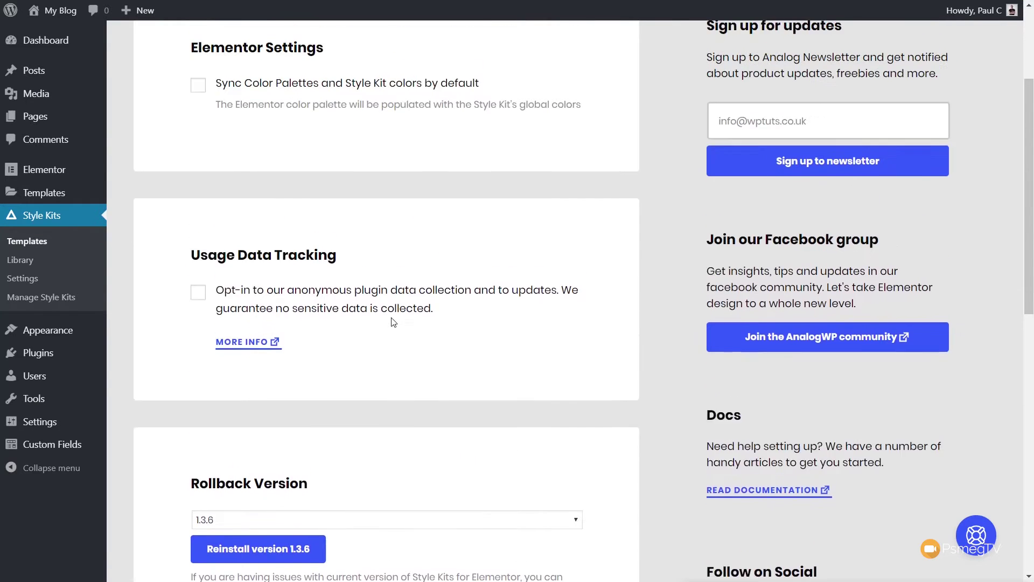
pyautogui.scroll(1, 393, 321)
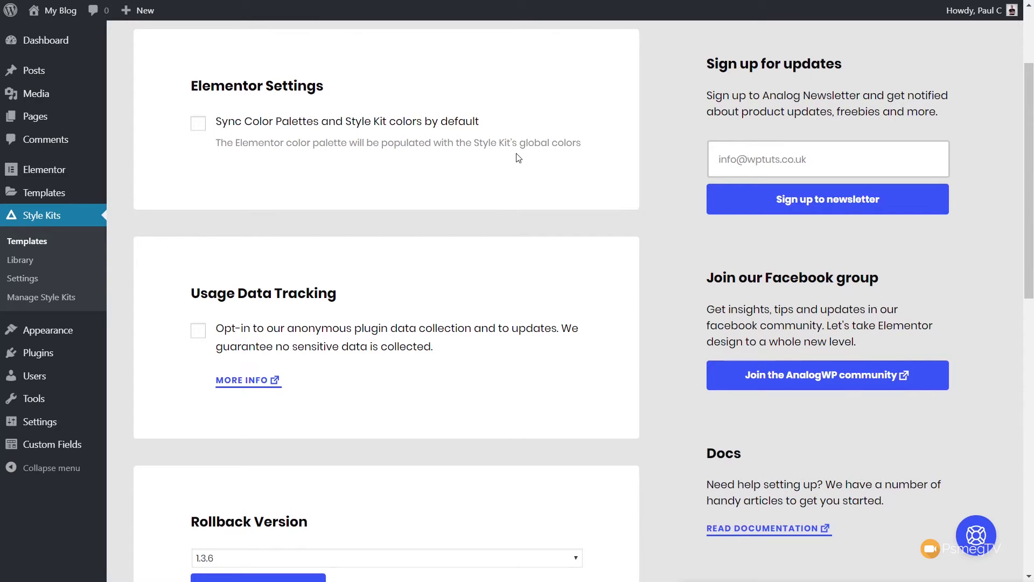
pyautogui.click(198, 125)
pyautogui.scroll(3, 256, 317)
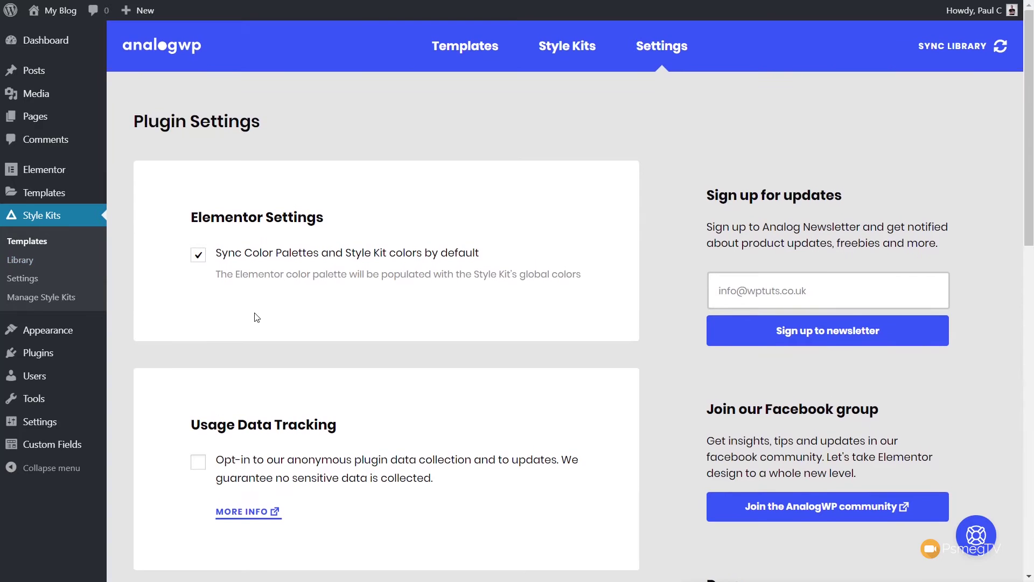
# Import the Analog Barlow preset into the Style Kit library and dismiss the import dialog.
pyautogui.click(570, 52)
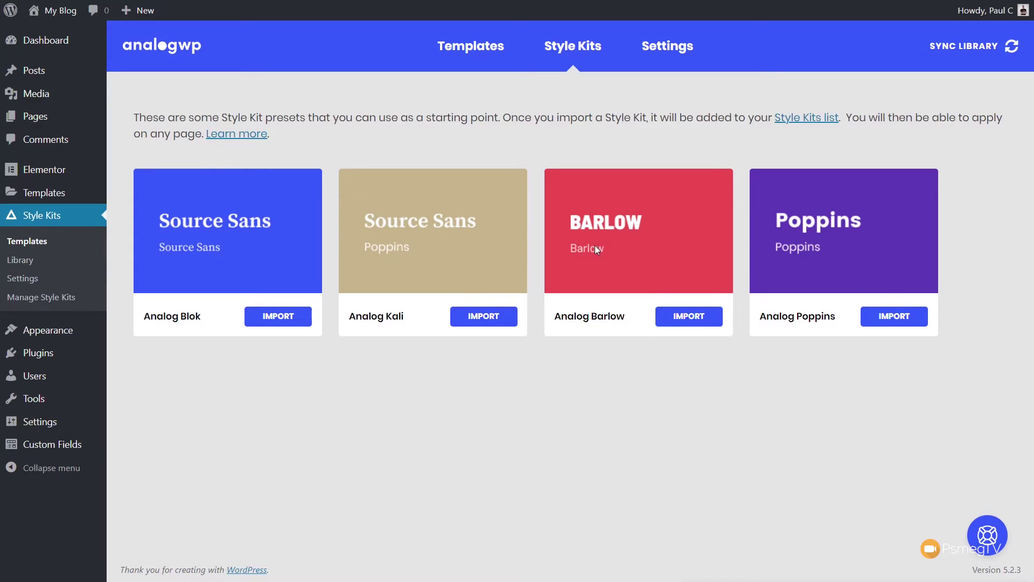
pyautogui.click(675, 329)
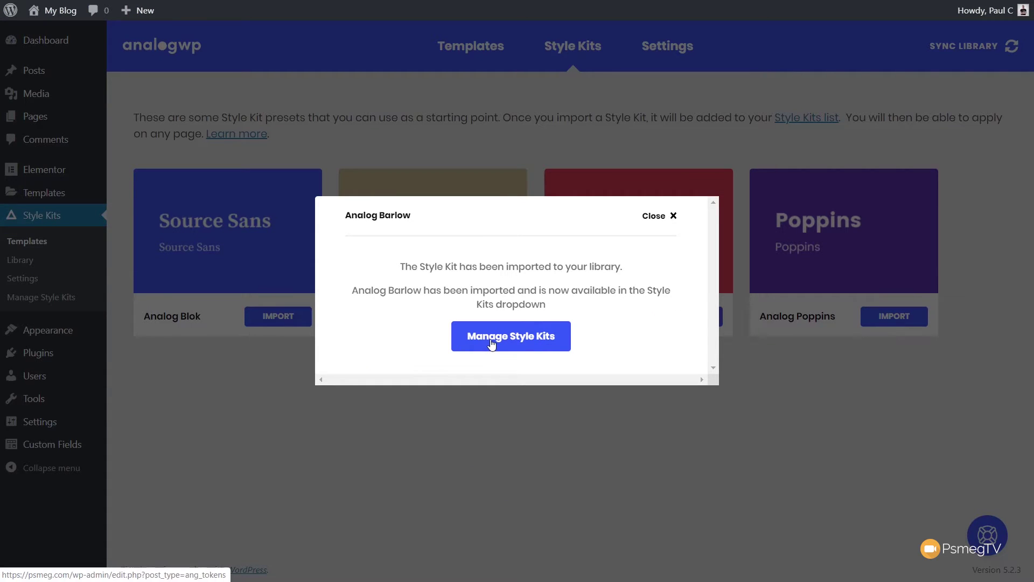
pyautogui.click(673, 217)
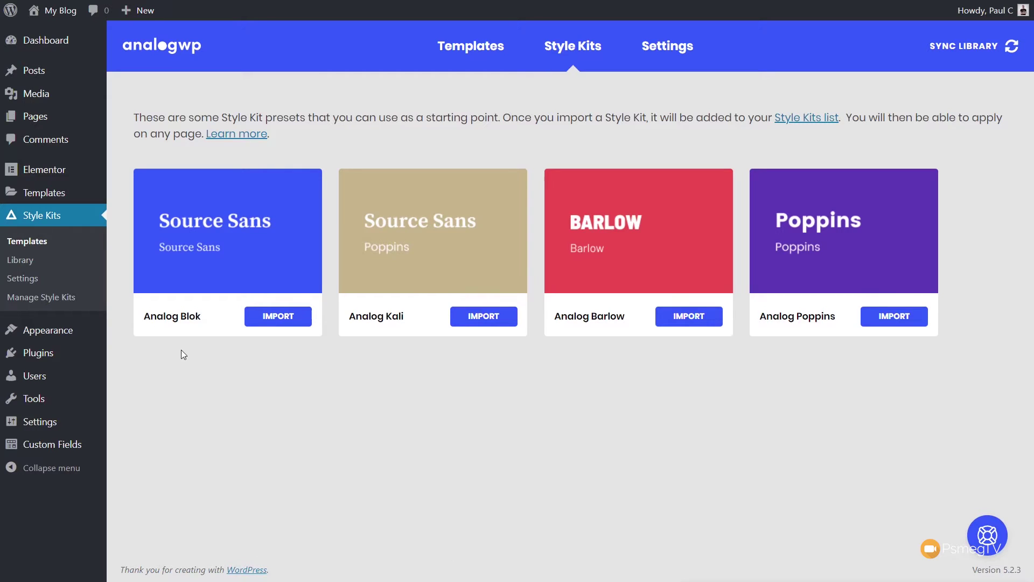
# From the list of all pages, examine the Style Kit choices in the Team page's Quick Edit without saving changes.
pyautogui.moveTo(52, 127)
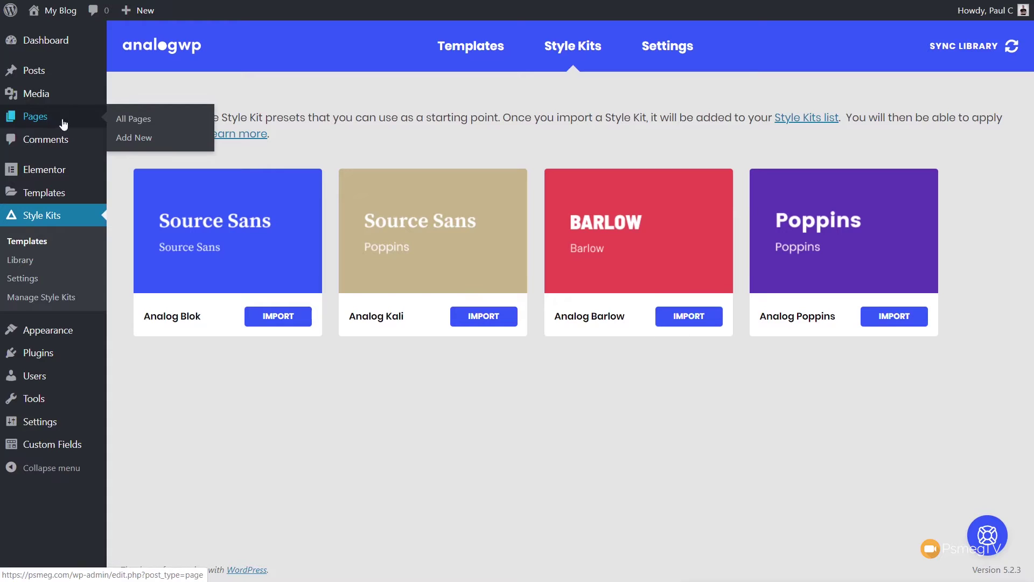
pyautogui.click(122, 119)
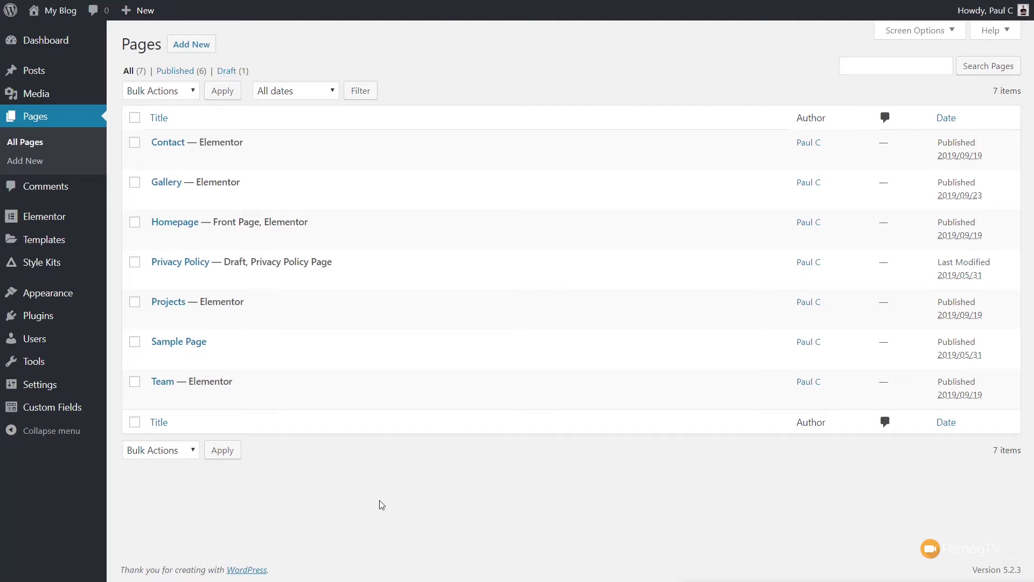
pyautogui.moveTo(150, 399)
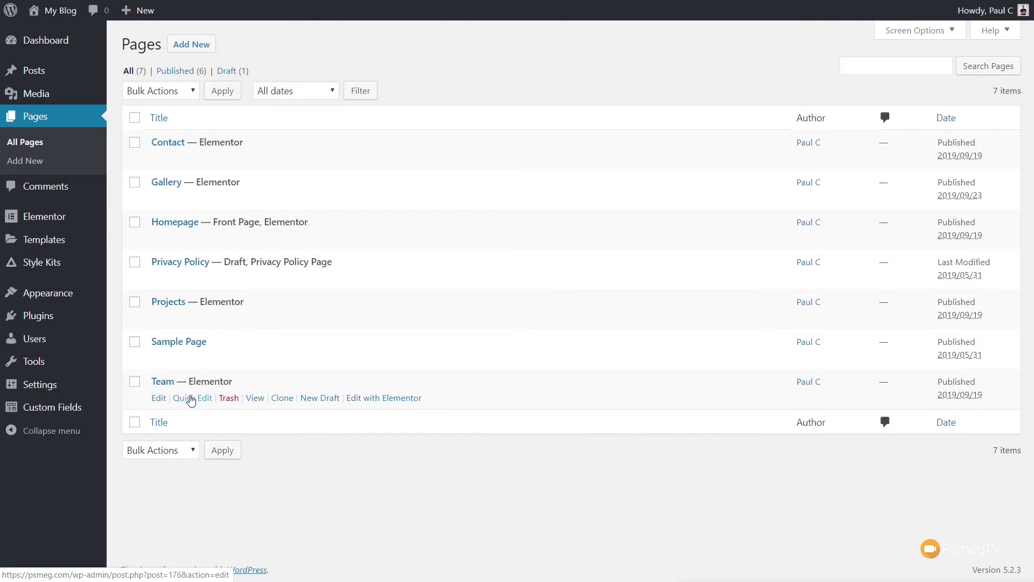
pyautogui.click(188, 398)
pyautogui.scroll(-2, 425, 455)
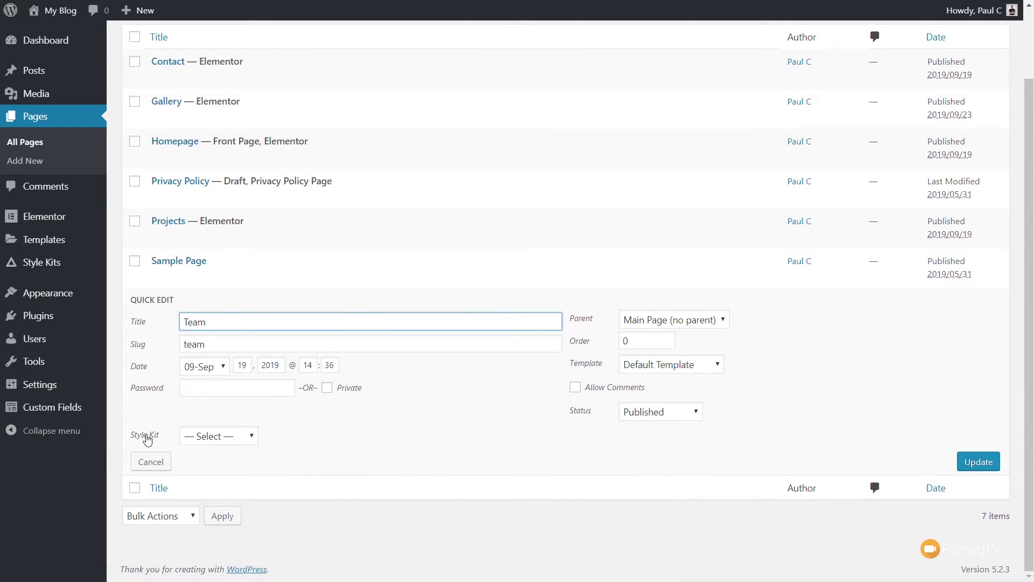
pyautogui.click(216, 436)
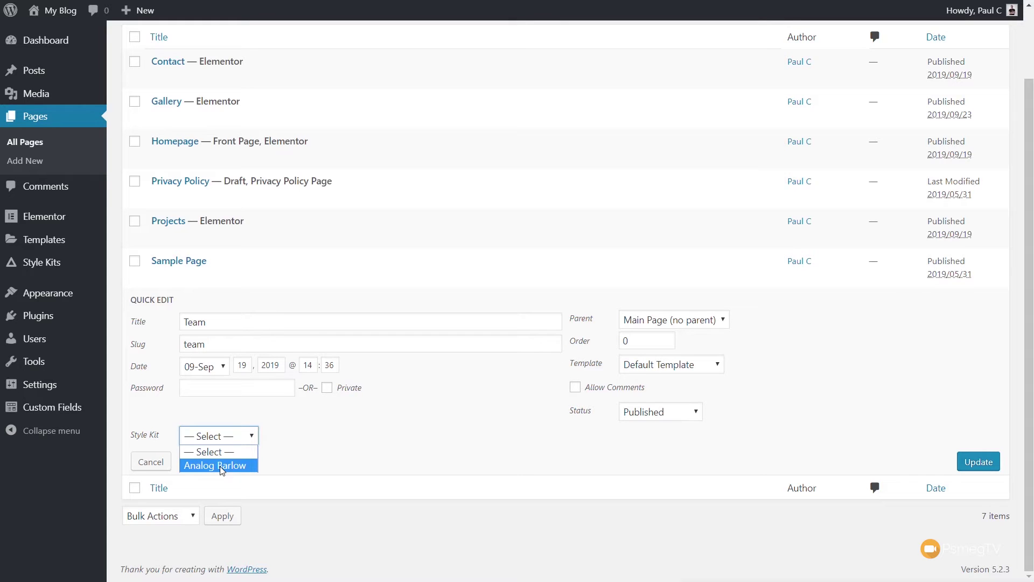
pyautogui.click(419, 446)
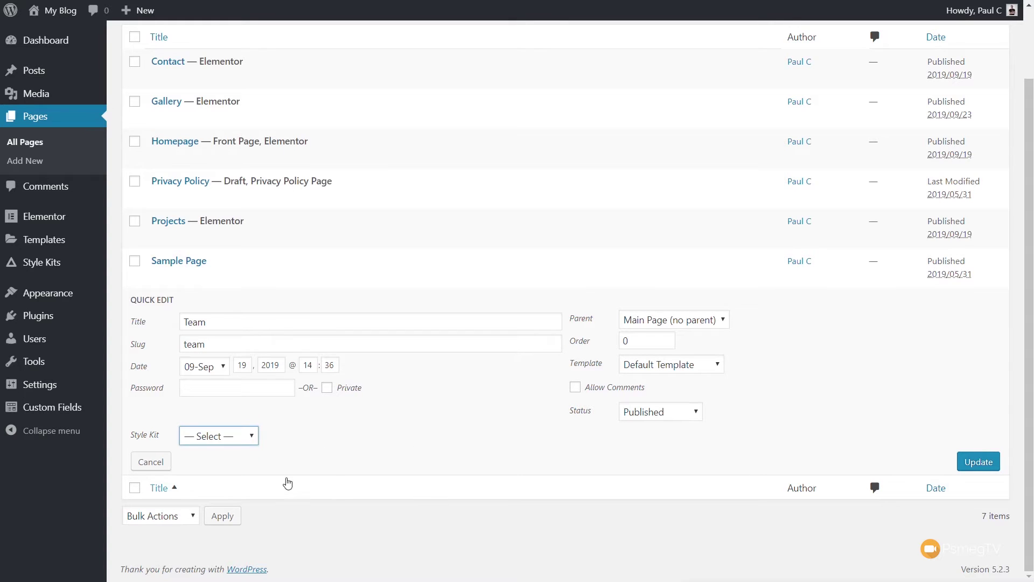
pyautogui.click(151, 462)
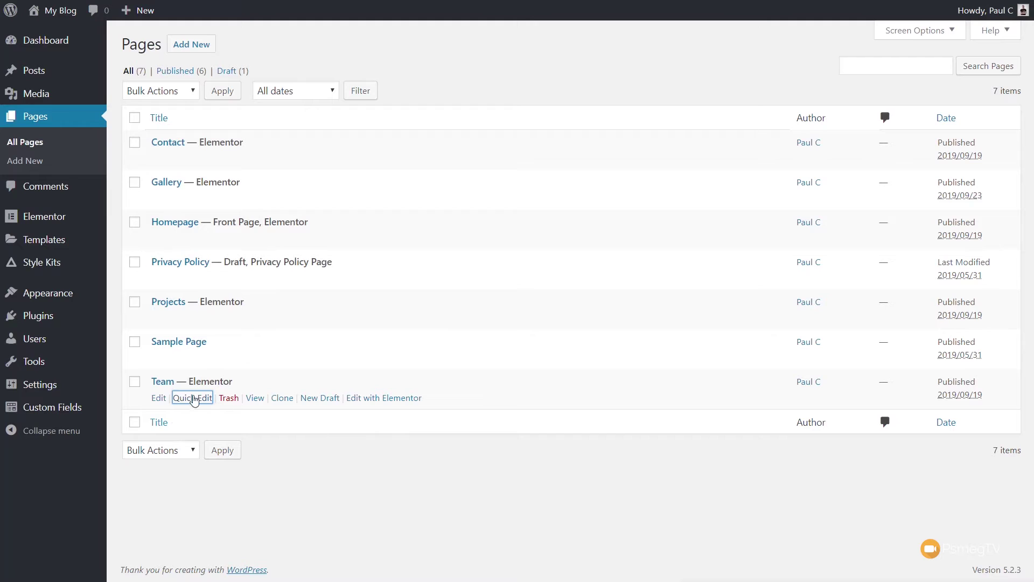
# Open the Team page for editing with Elementor and bring up the style options of its page settings.
pyautogui.click(384, 399)
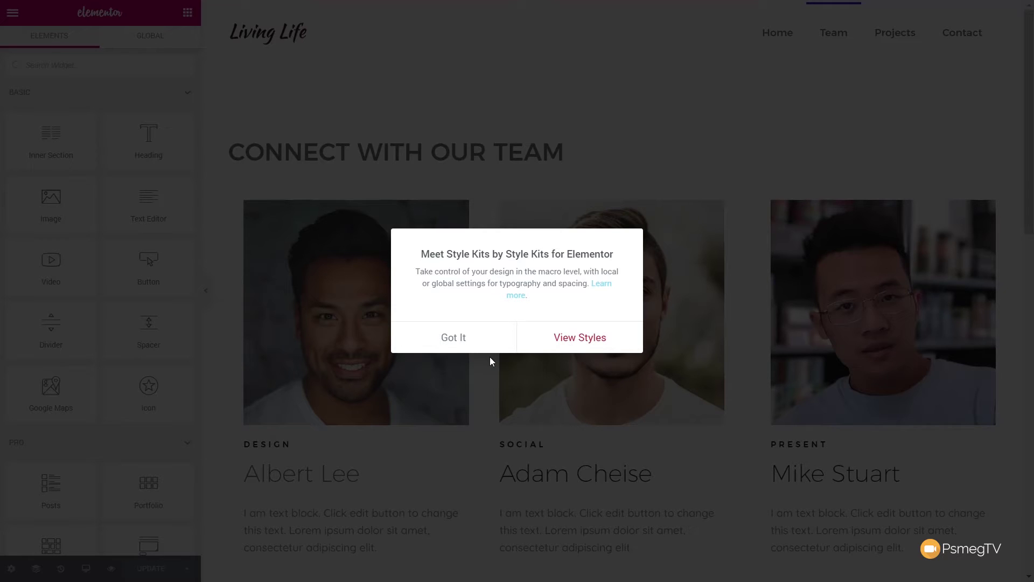
pyautogui.click(454, 338)
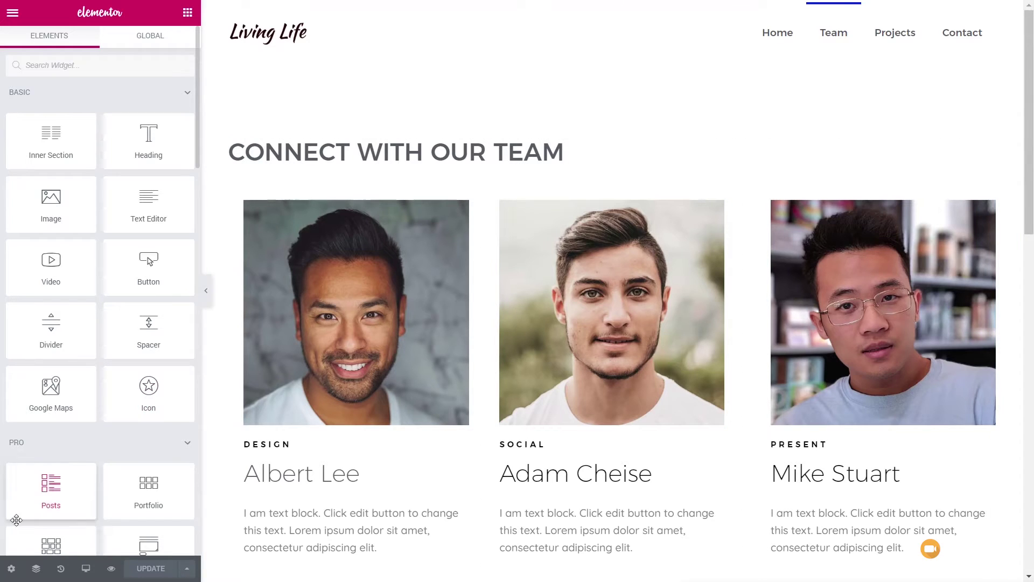
pyautogui.click(12, 570)
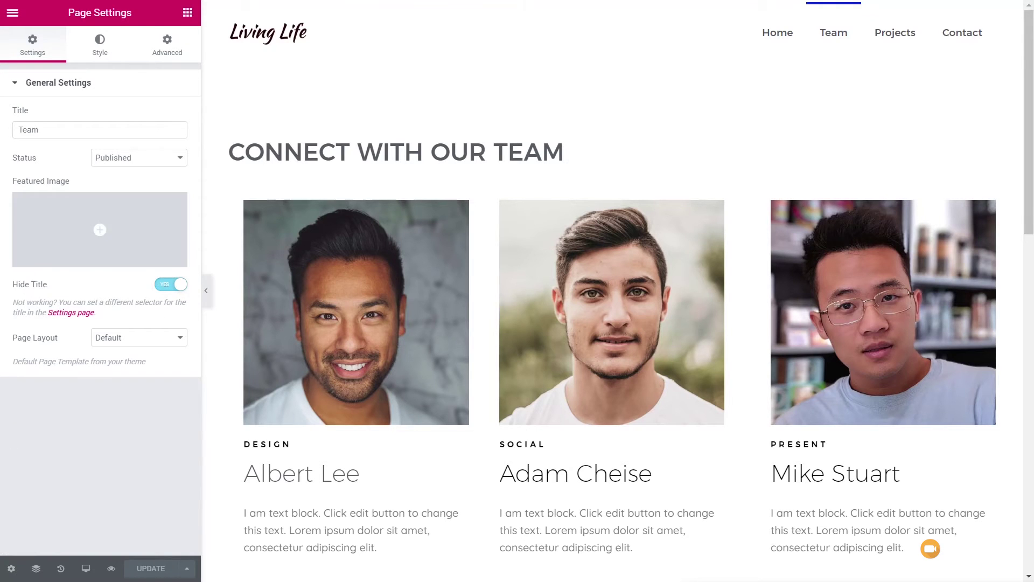
pyautogui.click(102, 47)
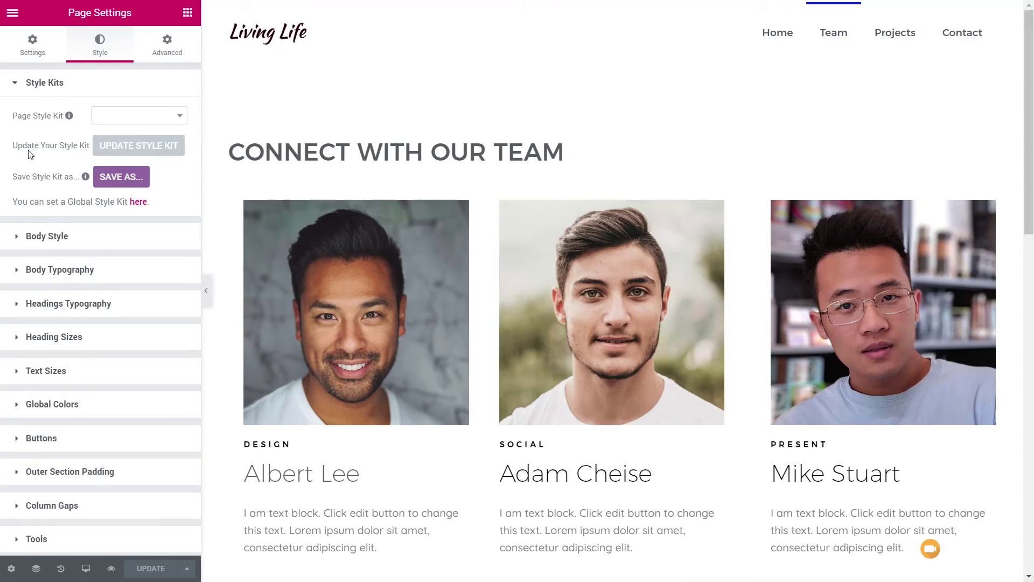
# Apply the Analog Barlow Style Kit to the Team page and review the restyled team member sections.
pyautogui.click(128, 121)
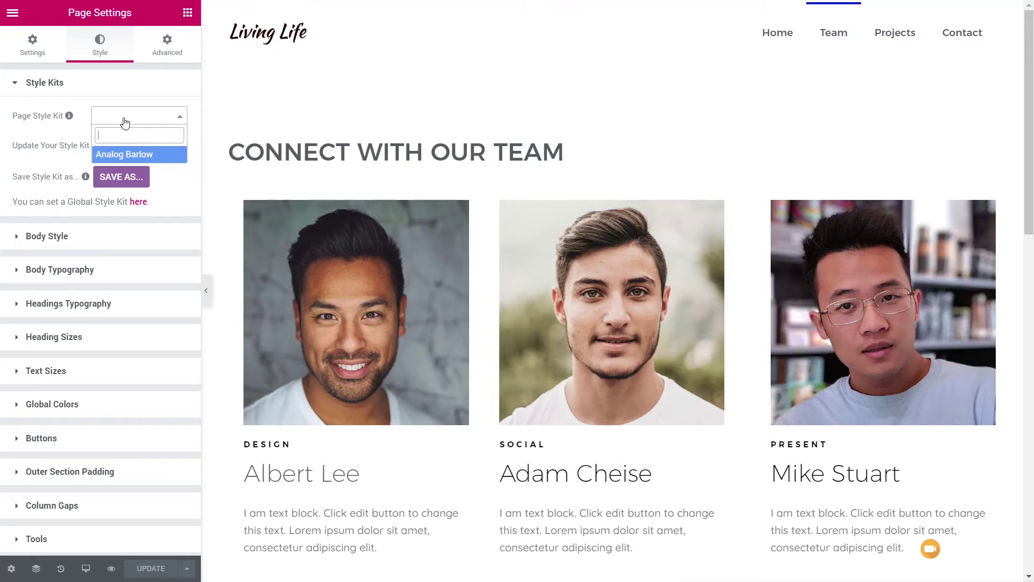
pyautogui.click(128, 155)
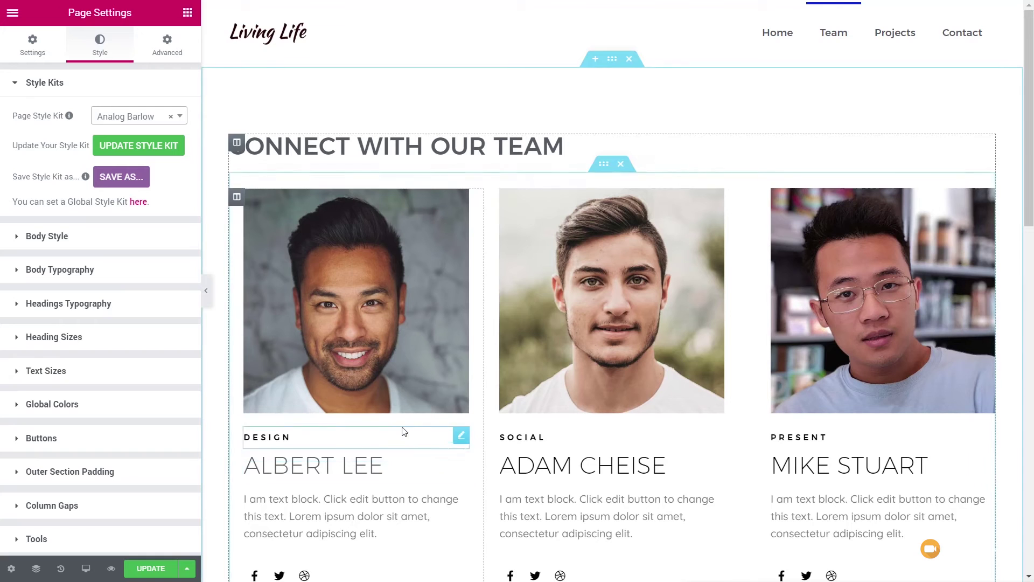
pyautogui.scroll(-5, 603, 469)
pyautogui.scroll(-8, 603, 477)
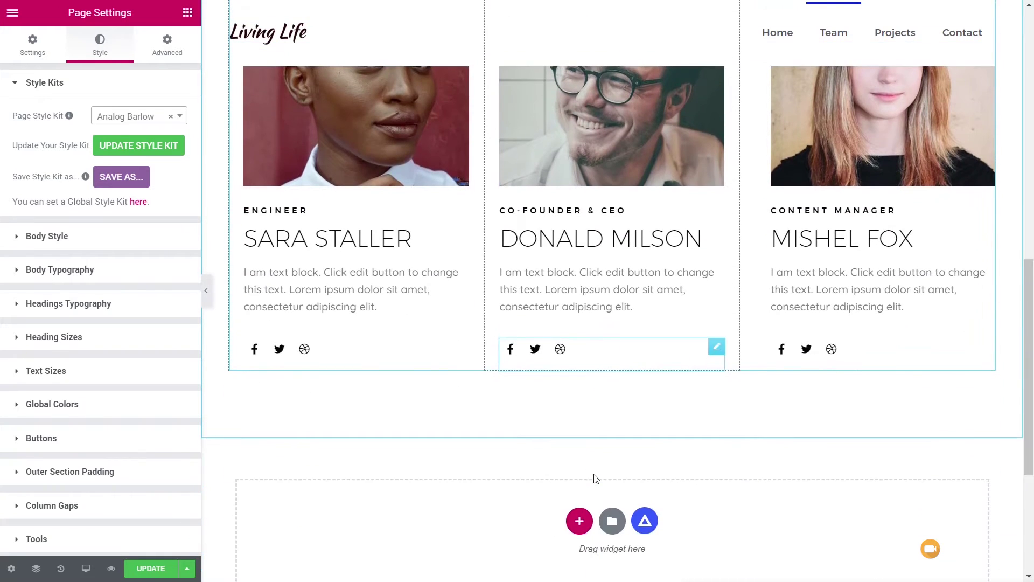
# Clear the Team page's Style Kit selection and exit the Elementor editor to the dashboard without updating the page.
pyautogui.scroll(3, 596, 479)
pyautogui.scroll(6, 594, 476)
pyautogui.click(171, 118)
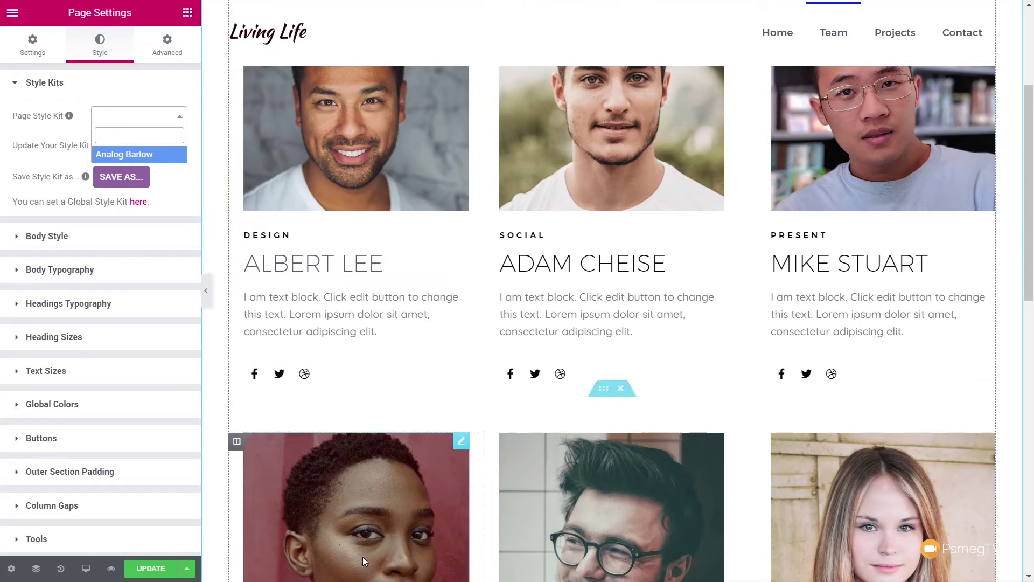
pyautogui.click(12, 13)
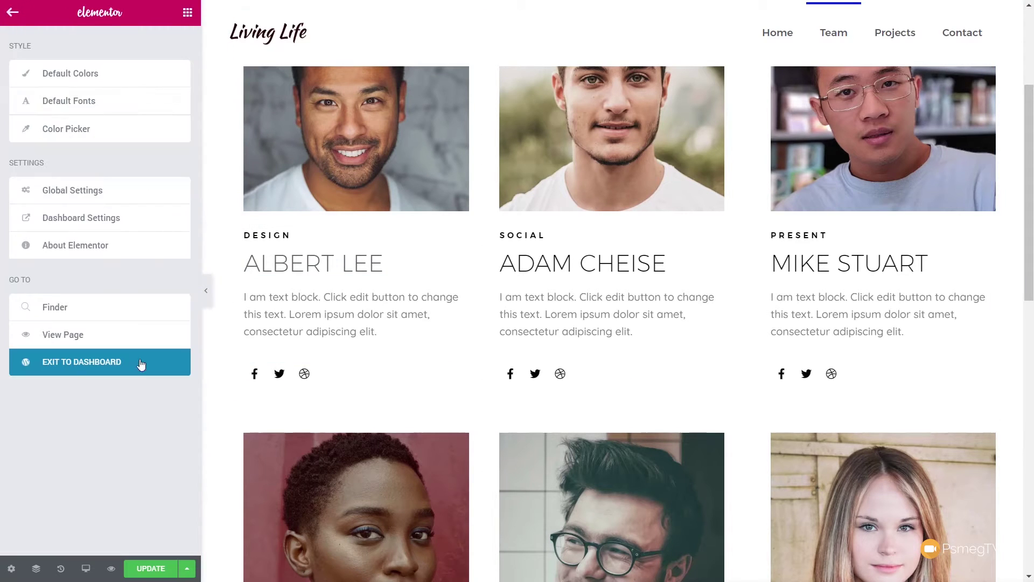
pyautogui.click(119, 364)
pyautogui.click(597, 62)
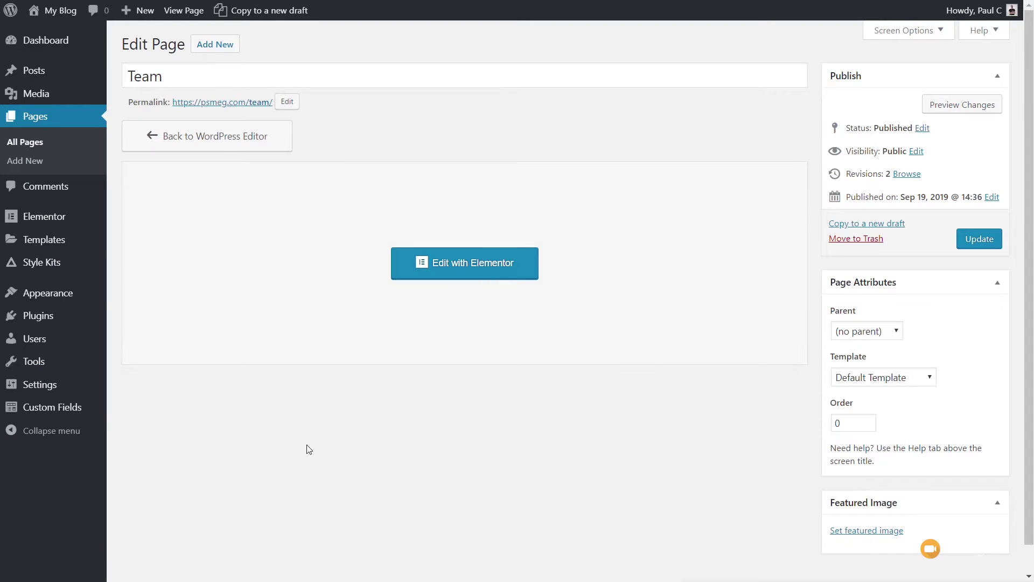
# Disable Elementor's default colors and default fonts in its general settings and save the changes.
pyautogui.moveTo(35, 222)
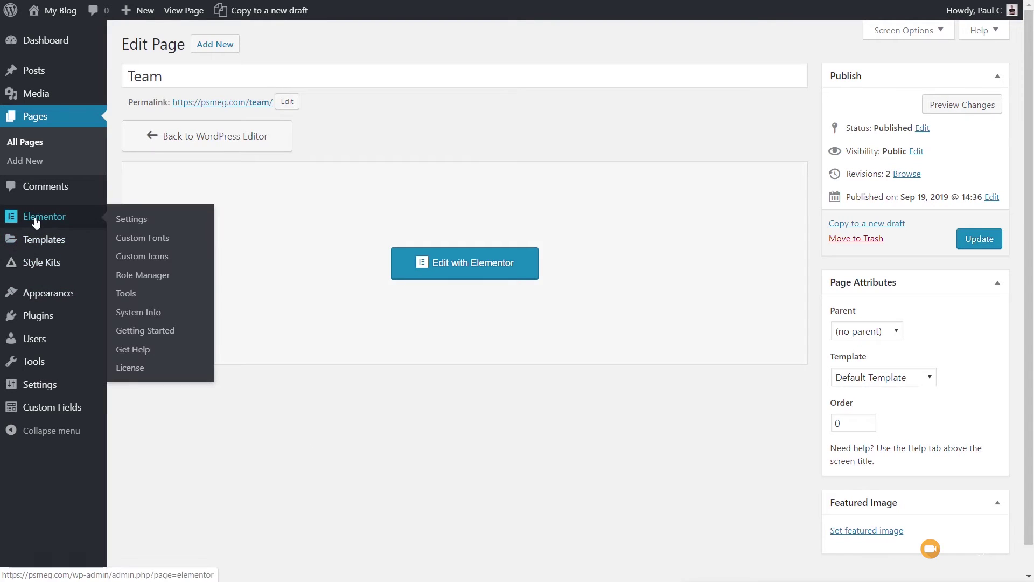
pyautogui.click(137, 220)
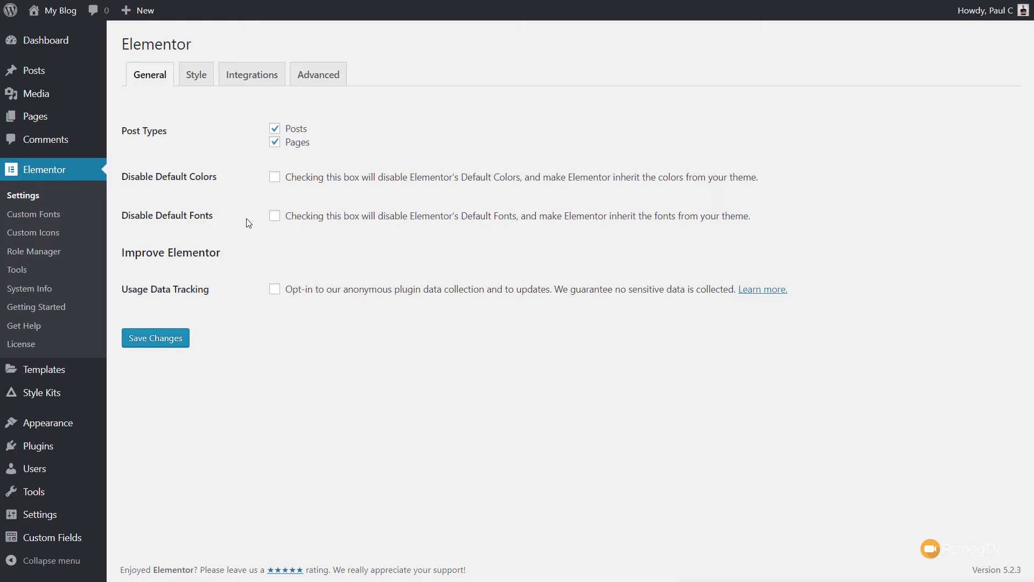
pyautogui.click(275, 177)
pyautogui.click(275, 216)
pyautogui.click(167, 343)
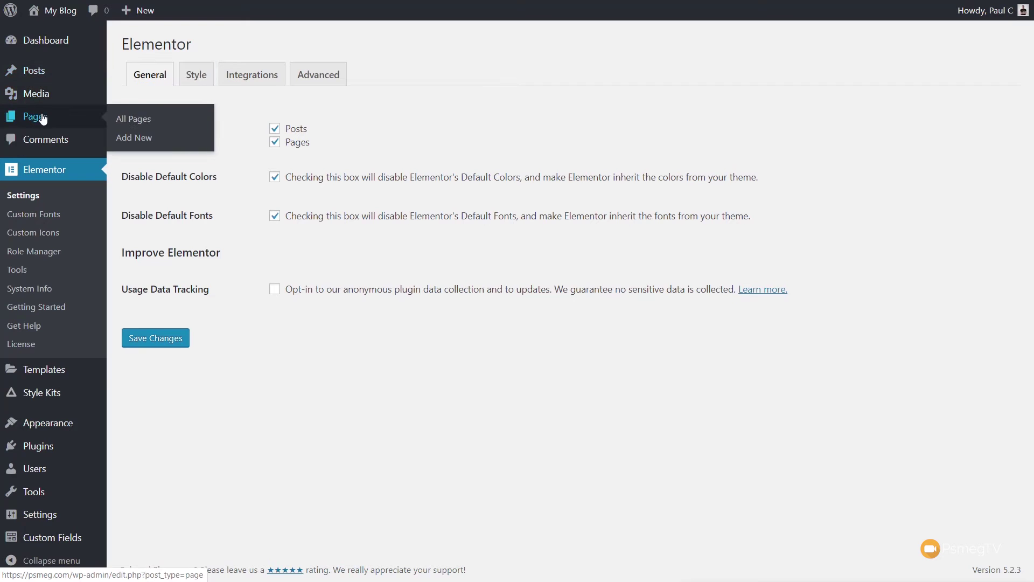
# Reopen the Team page with Elementor from the list of all pages and show the style options of its page settings.
pyautogui.click(122, 118)
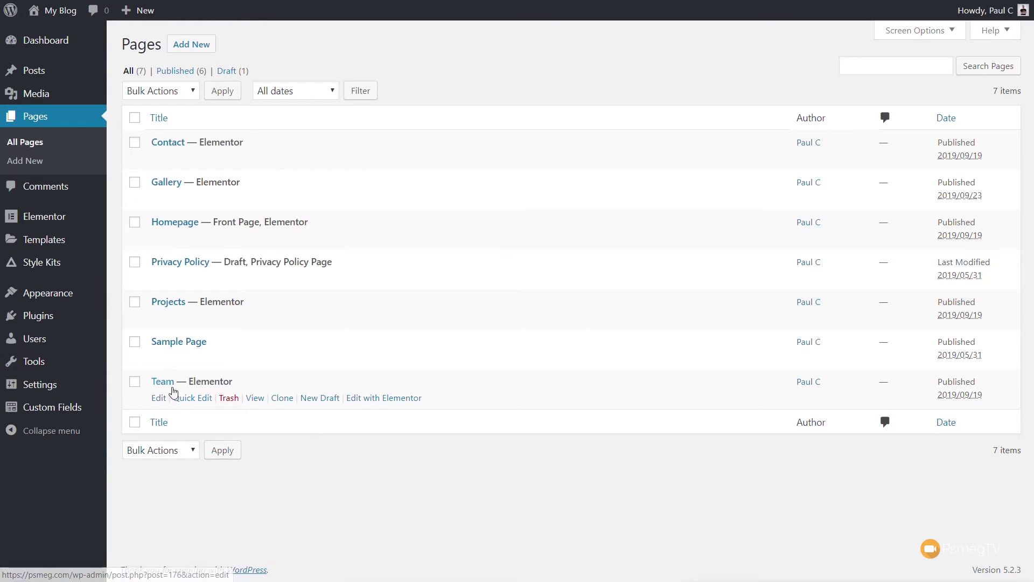
pyautogui.click(364, 400)
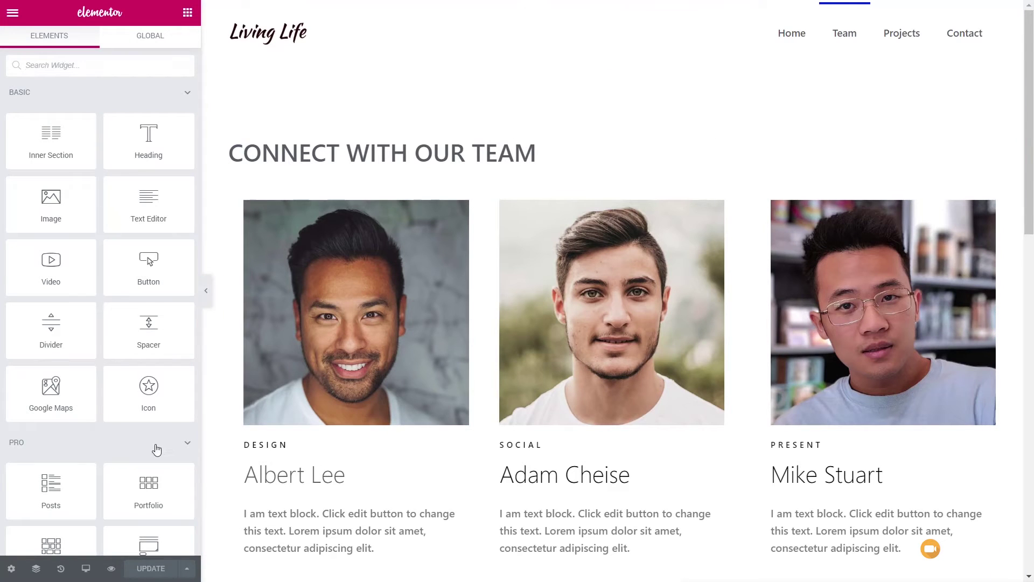
pyautogui.click(12, 570)
pyautogui.click(102, 53)
# Apply the Analog Barlow Style Kit to the Team page, review the team member sections and update the page.
pyautogui.click(131, 119)
pyautogui.click(131, 155)
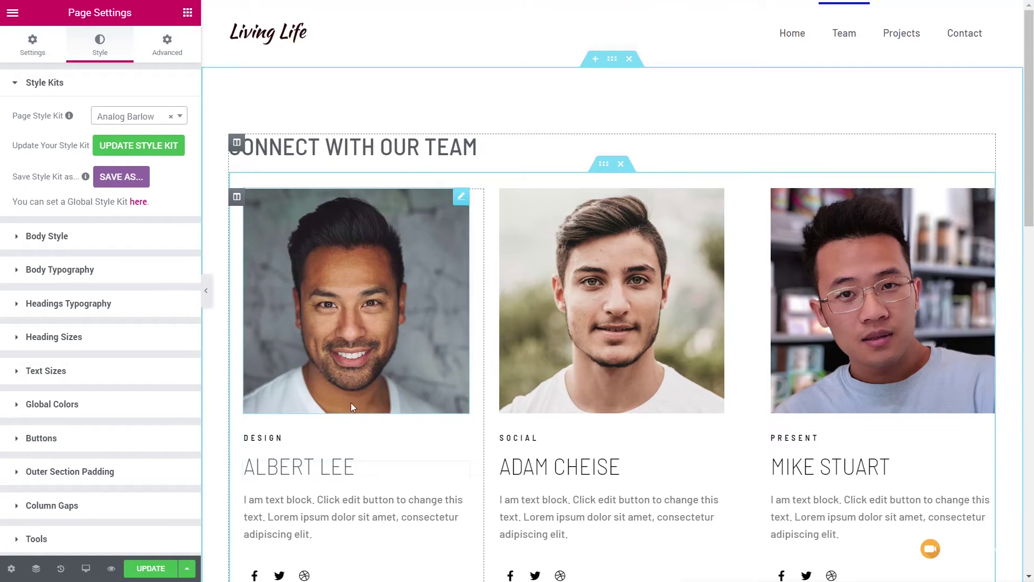
pyautogui.scroll(-10, 372, 423)
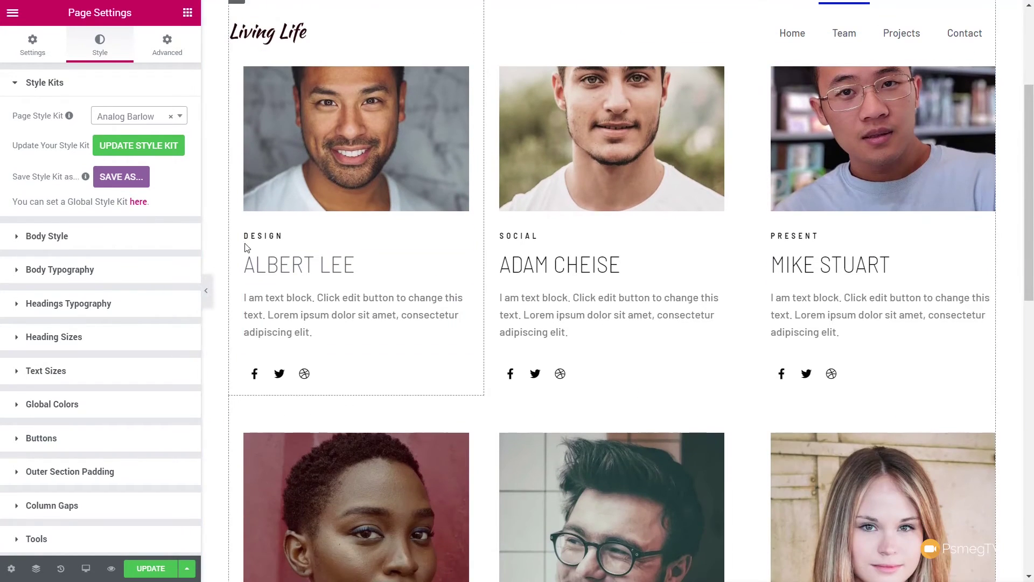
pyautogui.scroll(10, 256, 371)
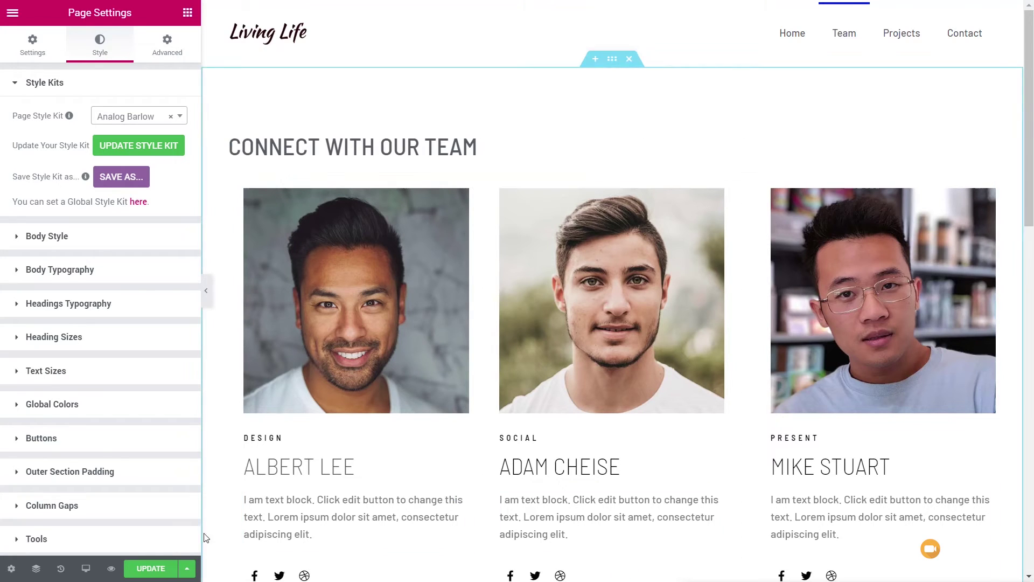
pyautogui.click(149, 570)
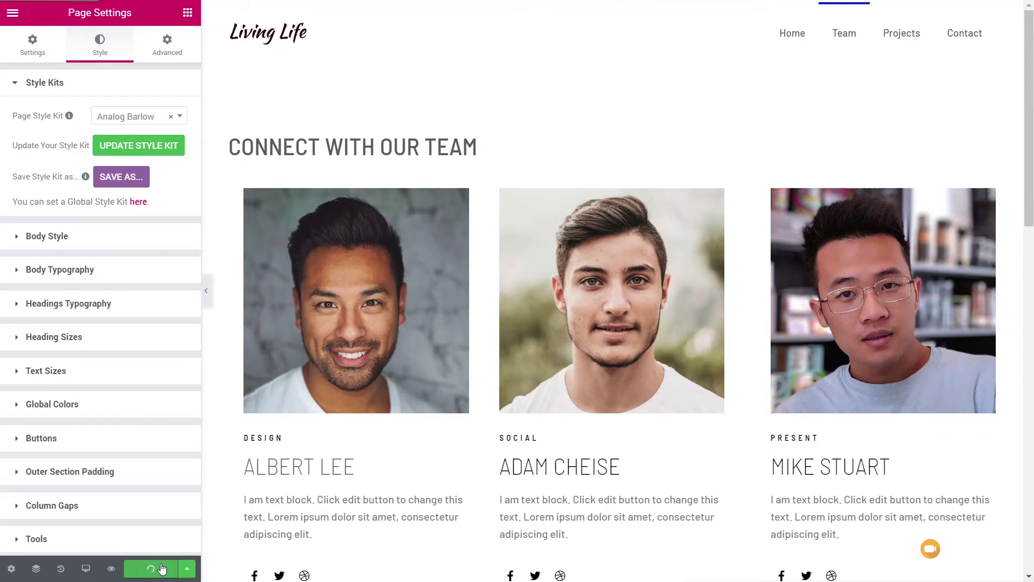
# Exit the Elementor editor to the dashboard and go back to the list of all pages.
pyautogui.click(11, 16)
pyautogui.click(65, 363)
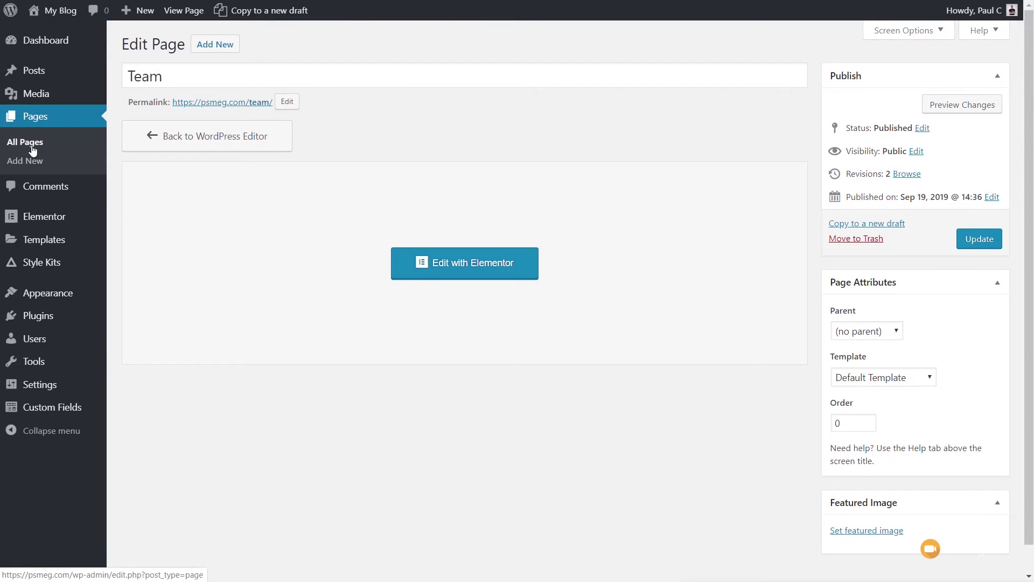
pyautogui.click(31, 145)
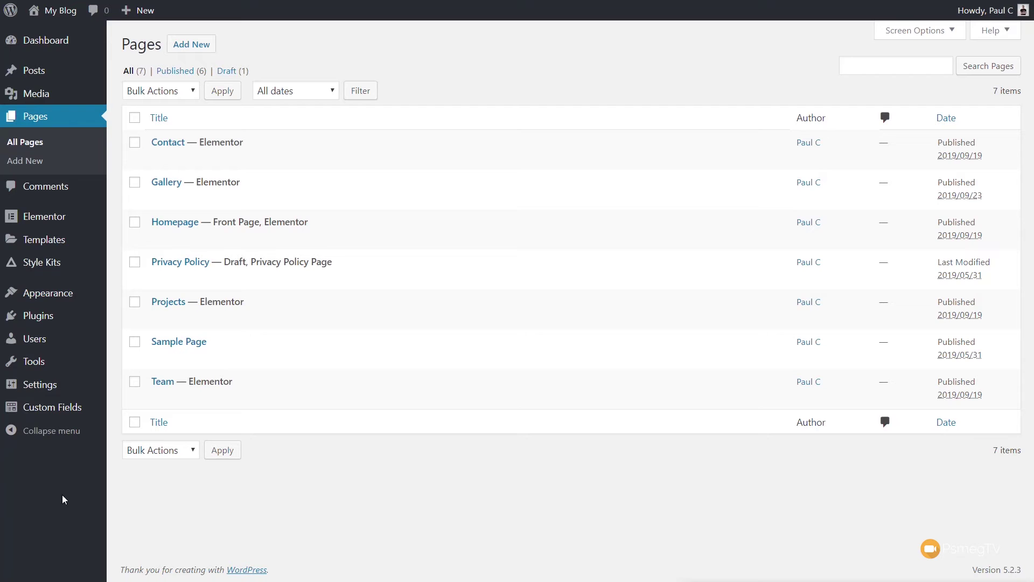
# Import the Analog Poppins preset from the Style Kits presets and dismiss the import dialog.
pyautogui.moveTo(54, 262)
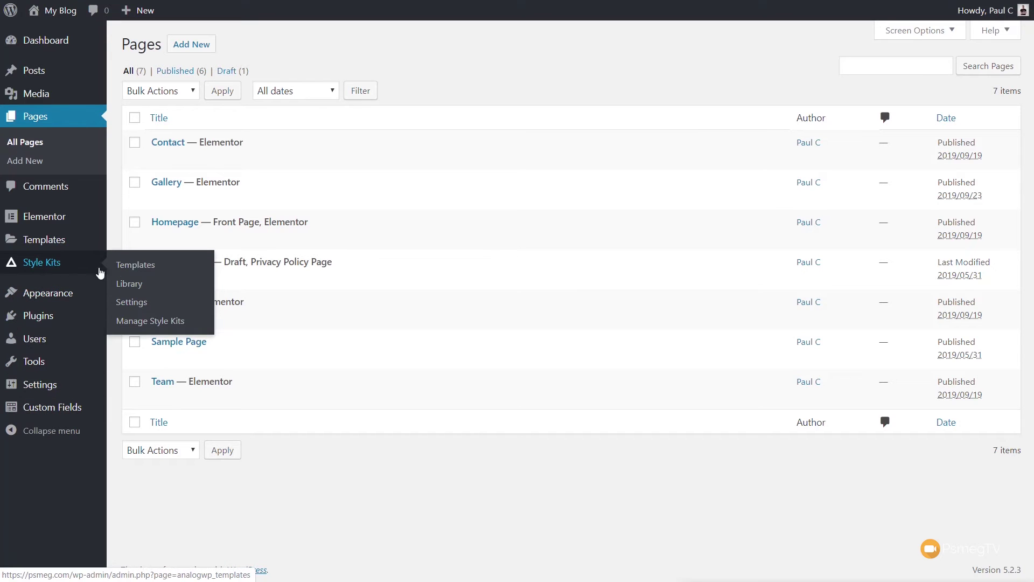
pyautogui.click(136, 269)
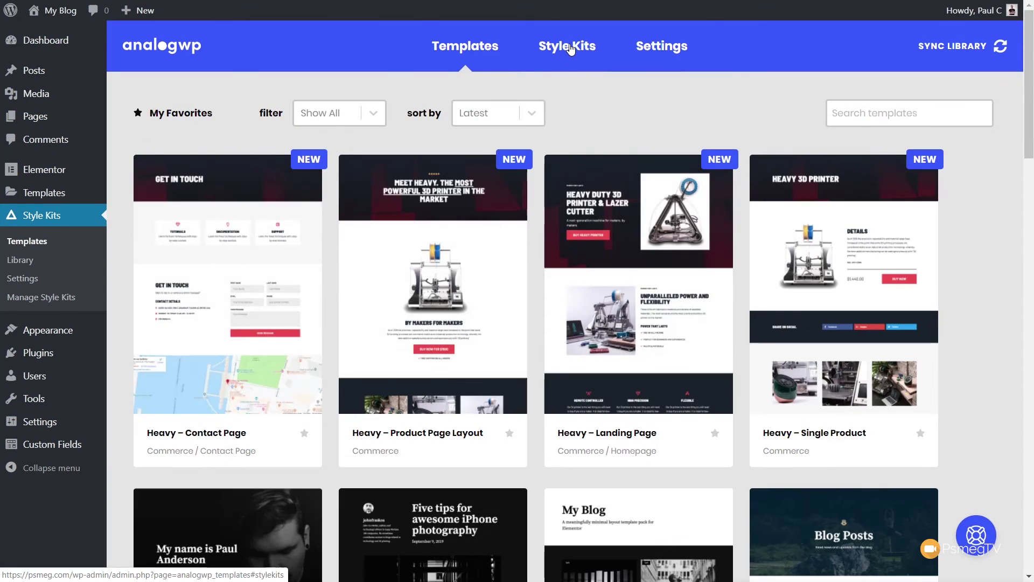
pyautogui.click(571, 49)
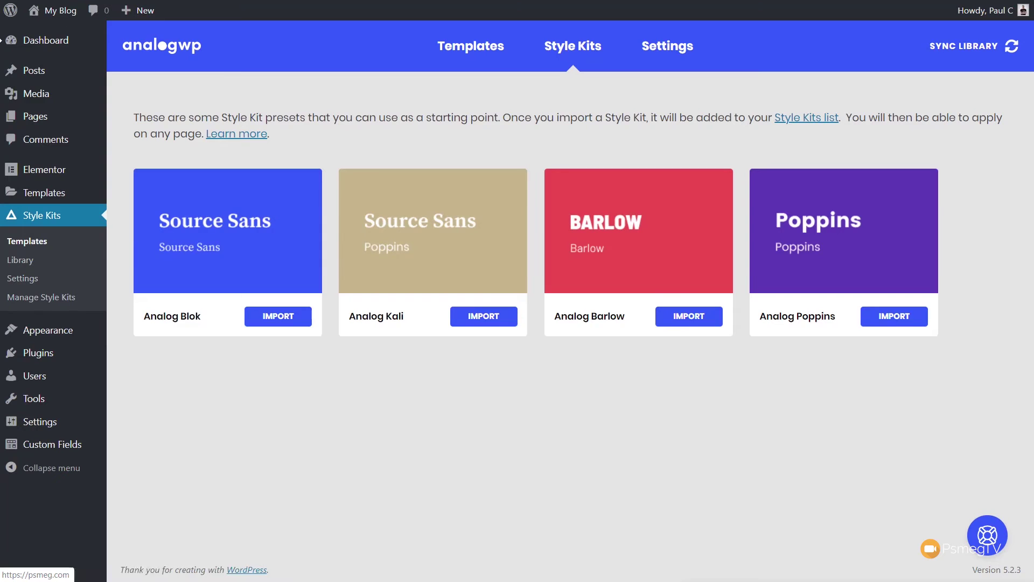
pyautogui.click(900, 323)
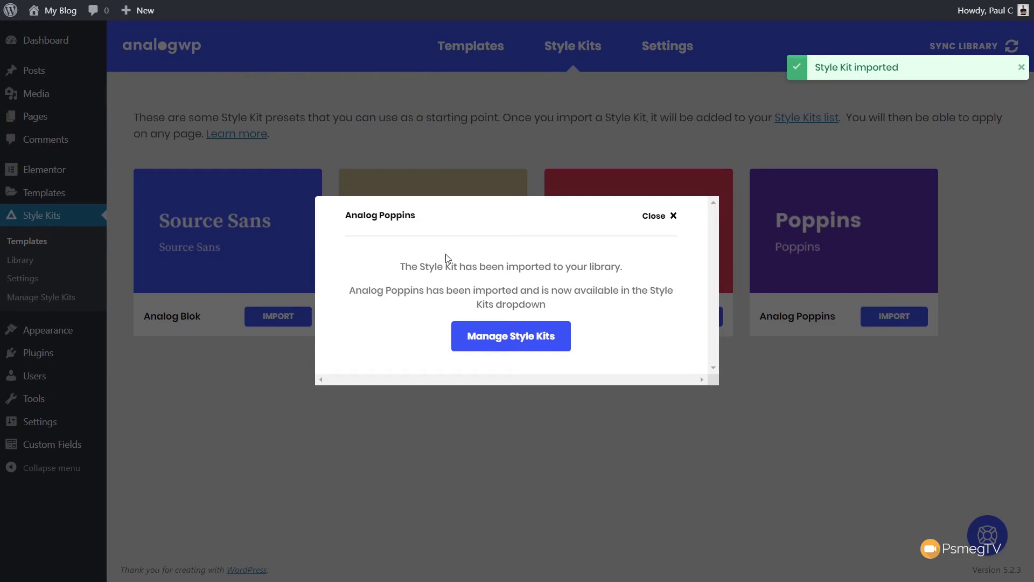
pyautogui.click(674, 215)
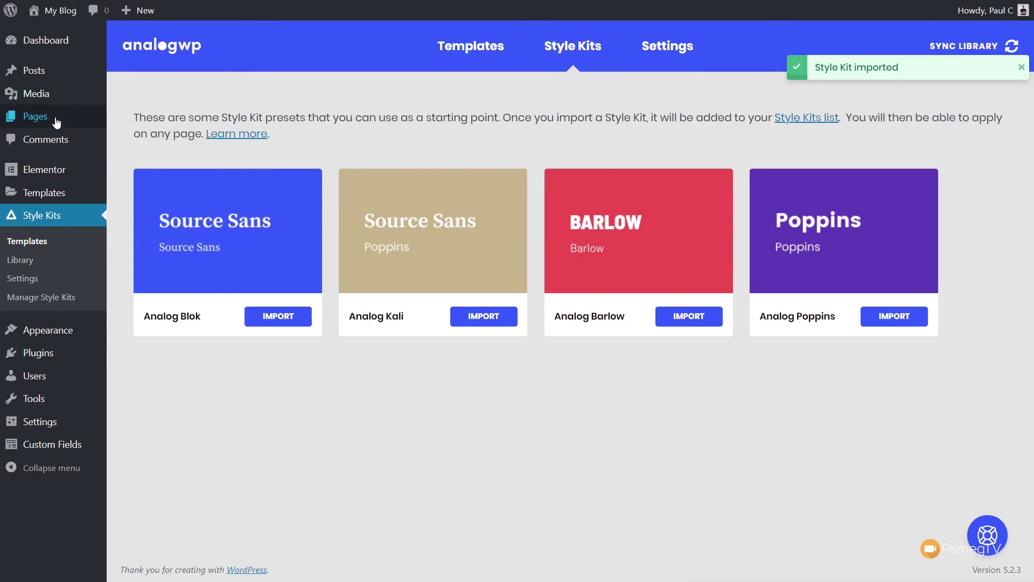
# Open the Team page in the Elementor editor again and bring up its page style settings.
pyautogui.moveTo(54, 120)
pyautogui.click(155, 121)
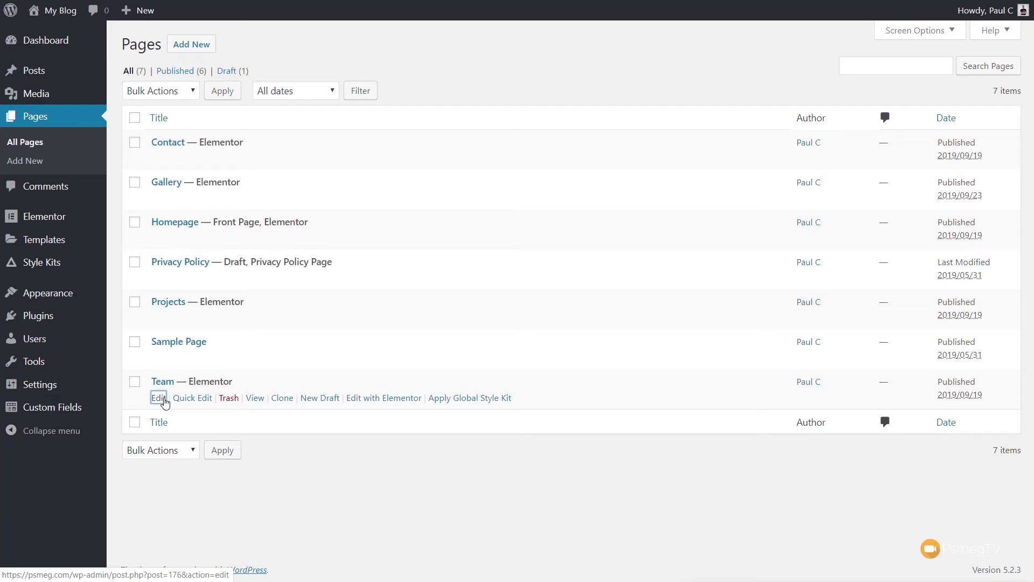
pyautogui.click(158, 397)
pyautogui.click(472, 248)
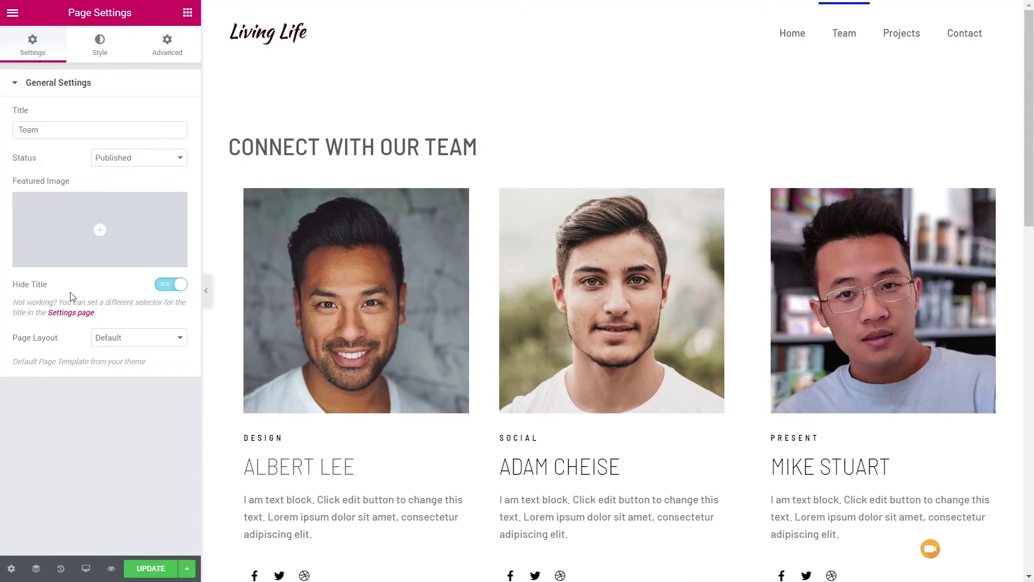
pyautogui.click(96, 53)
# Switch the Team page's Style Kit to Analog Poppins and update the page.
pyautogui.click(127, 123)
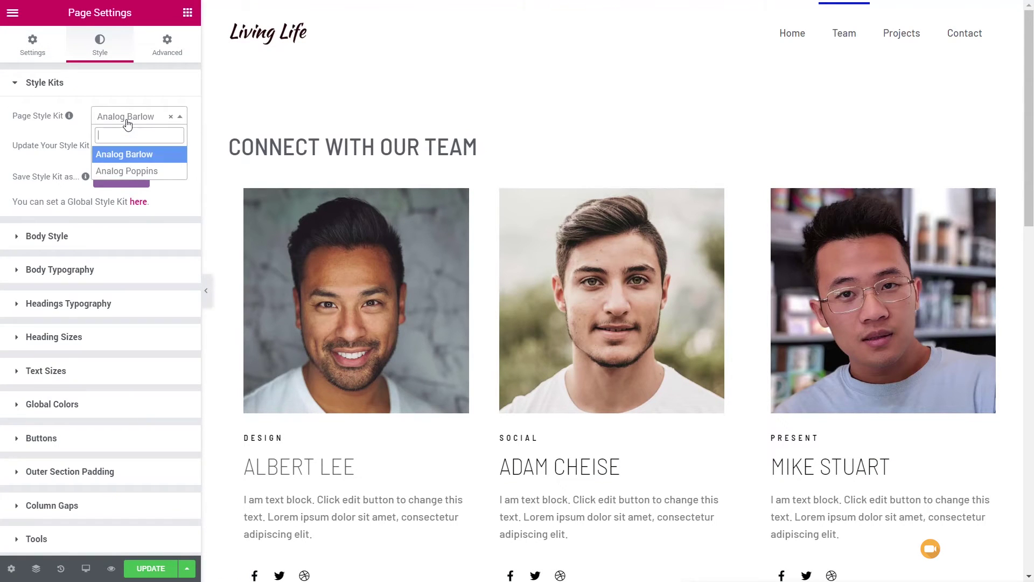
pyautogui.click(127, 171)
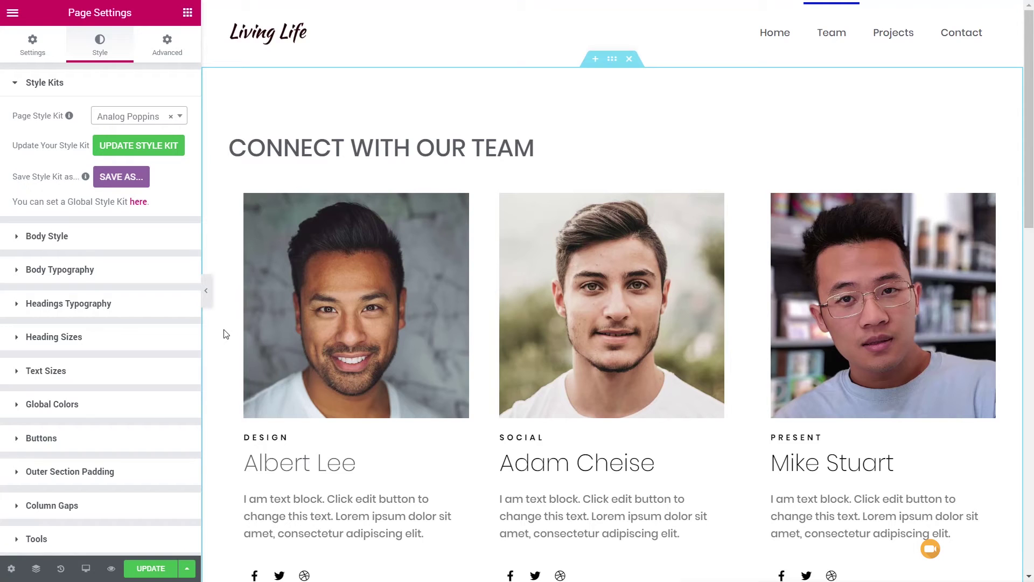
pyautogui.click(151, 570)
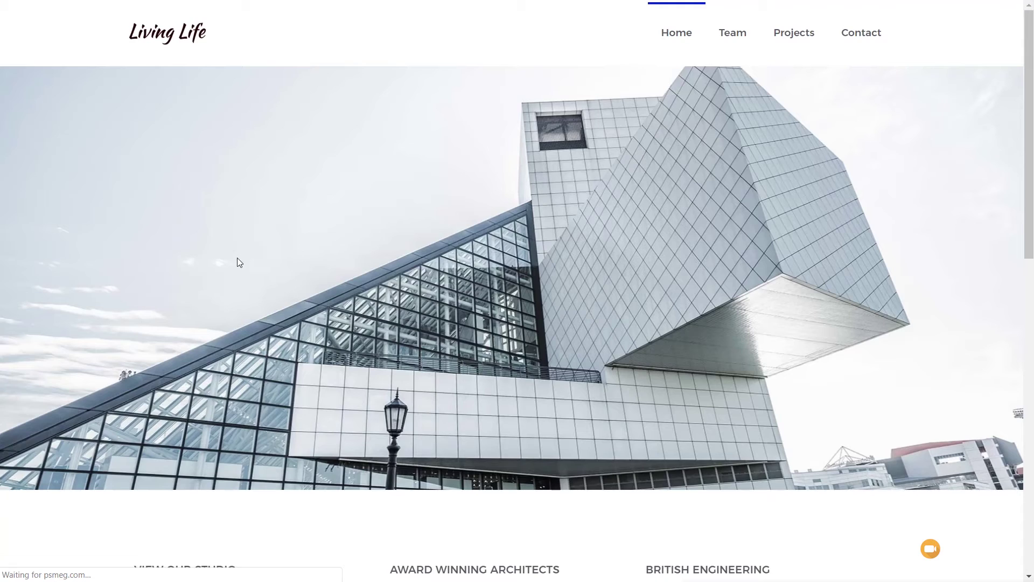
# Look over the live site's home page sections and open its Team page for comparison.
pyautogui.scroll(-5, 114, 349)
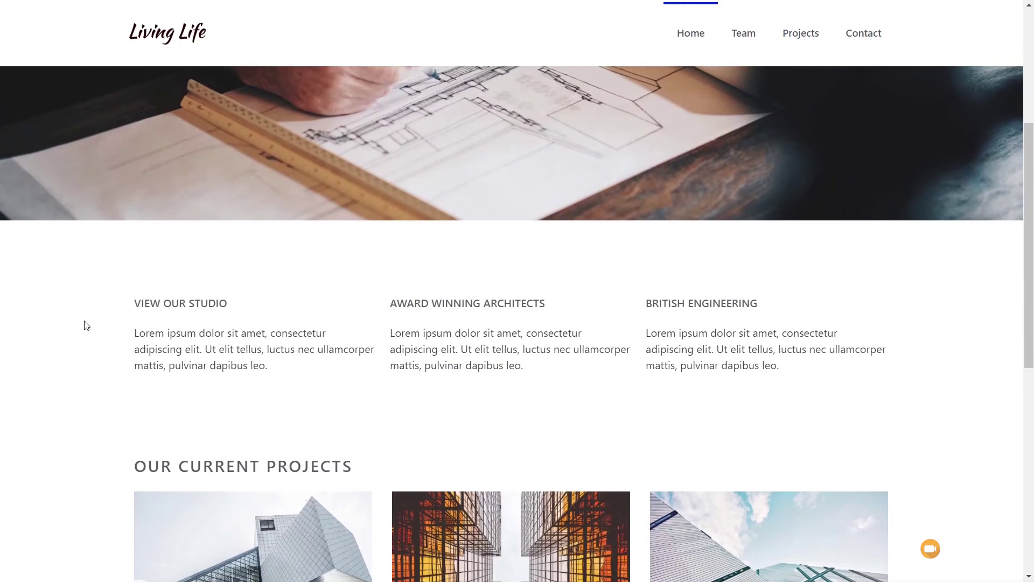
pyautogui.scroll(-4, 331, 367)
pyautogui.scroll(9, 333, 363)
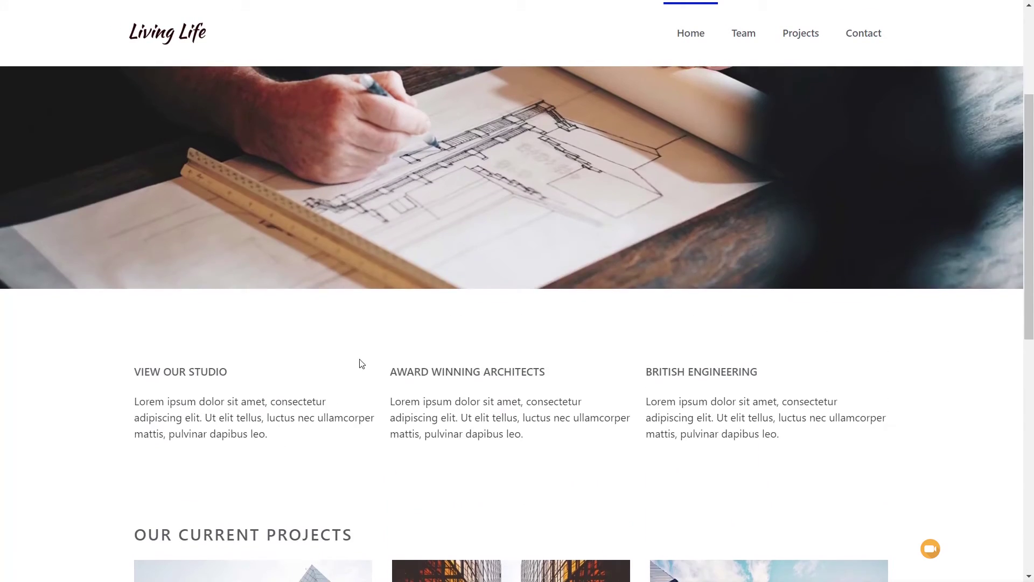
pyautogui.click(739, 38)
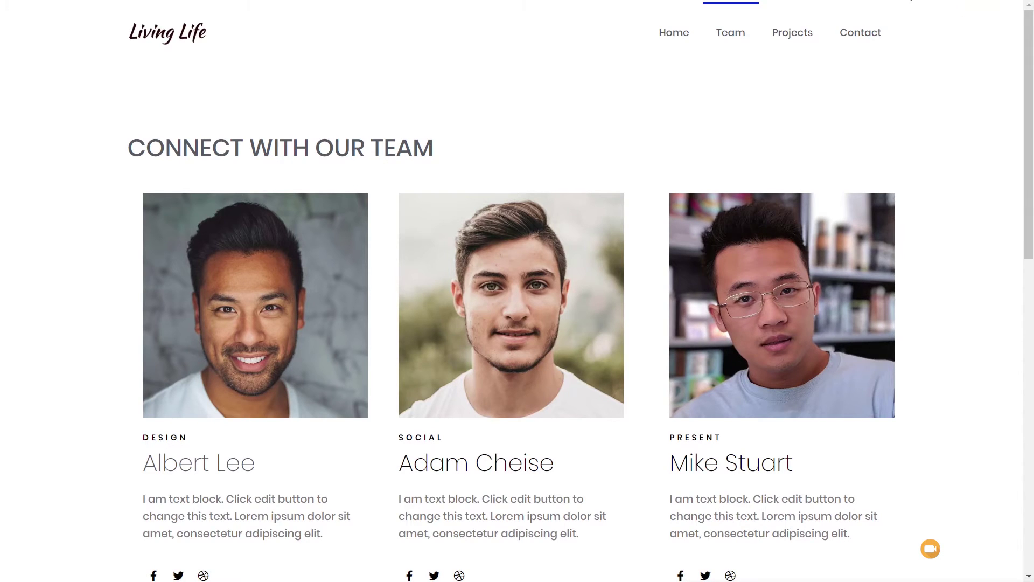
# Inspect the fonts of the live Team page's text and Home menu link with WhatFont, then exit the inspector.
pyautogui.click(911, 0)
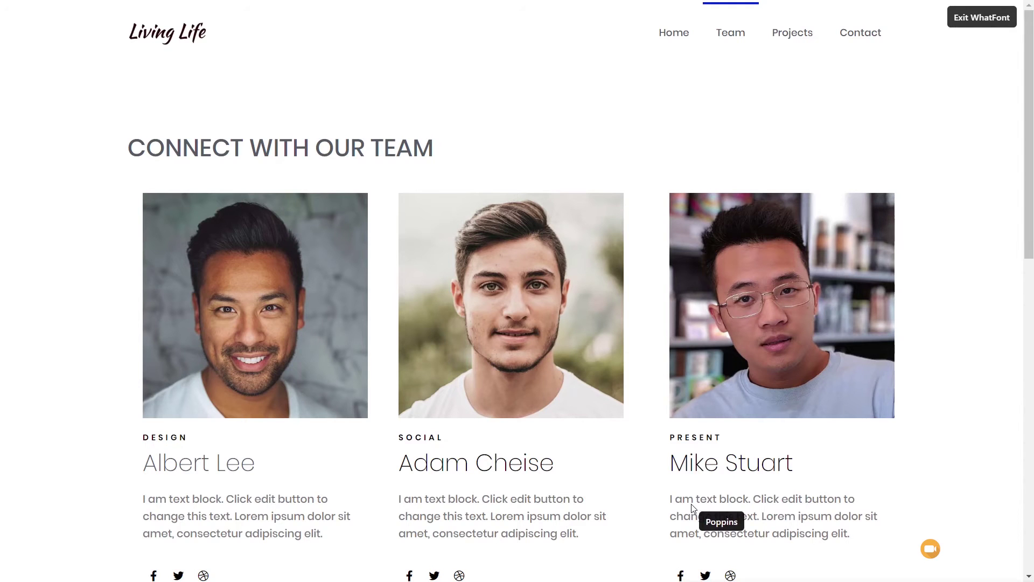
pyautogui.scroll(-5, 446, 476)
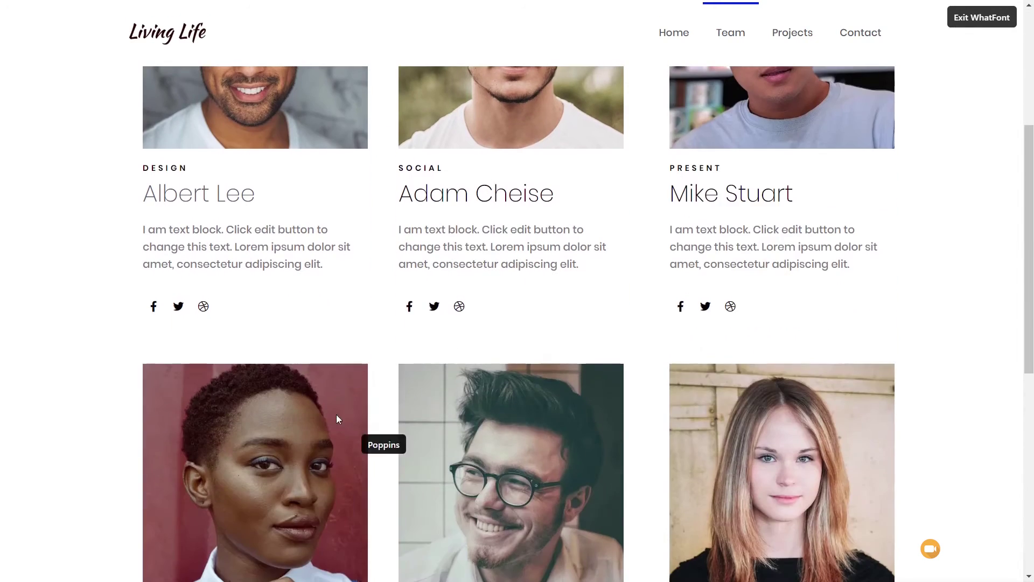
pyautogui.scroll(5, 576, 316)
pyautogui.click(674, 35)
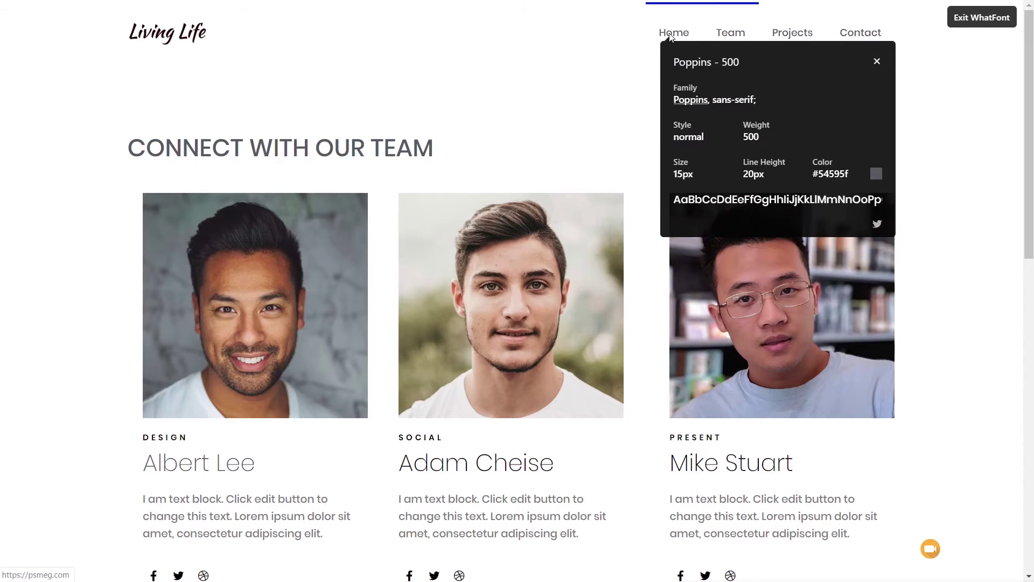
pyautogui.click(964, 17)
# Check the fonts used in the live home page's text sections with WhatFont and exit the inspector.
pyautogui.click(676, 34)
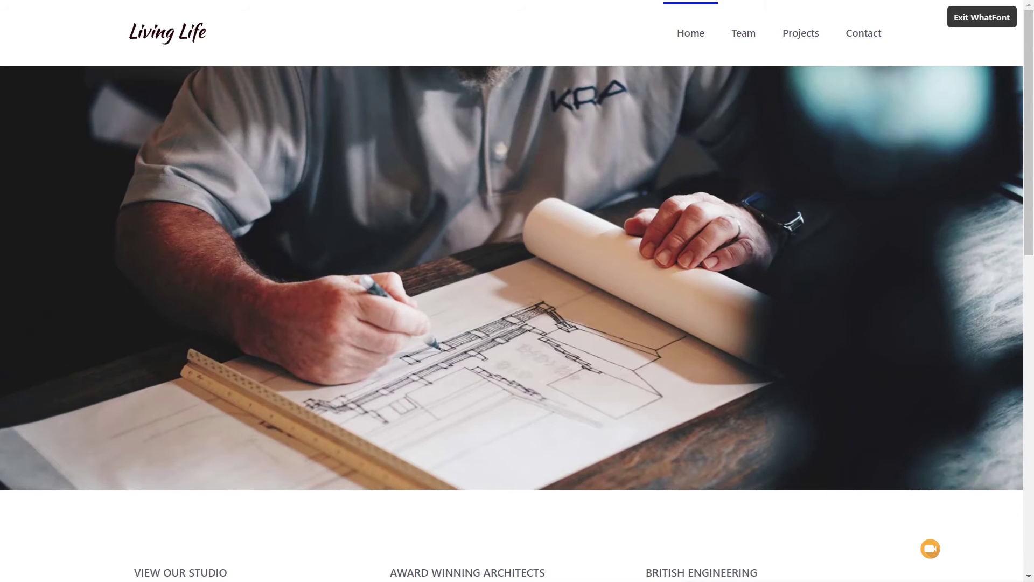
pyautogui.scroll(-6, 493, 327)
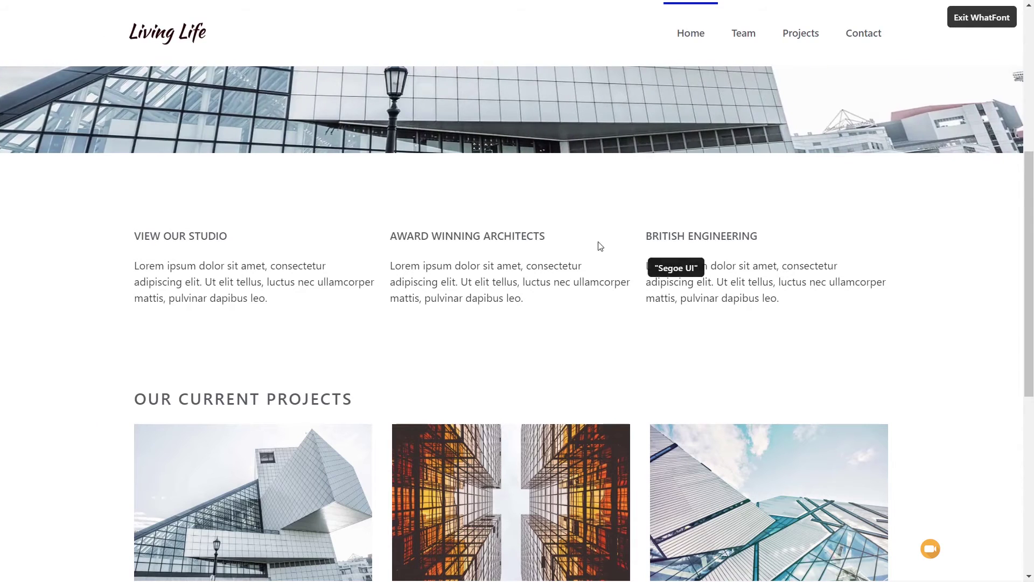
pyautogui.click(962, 17)
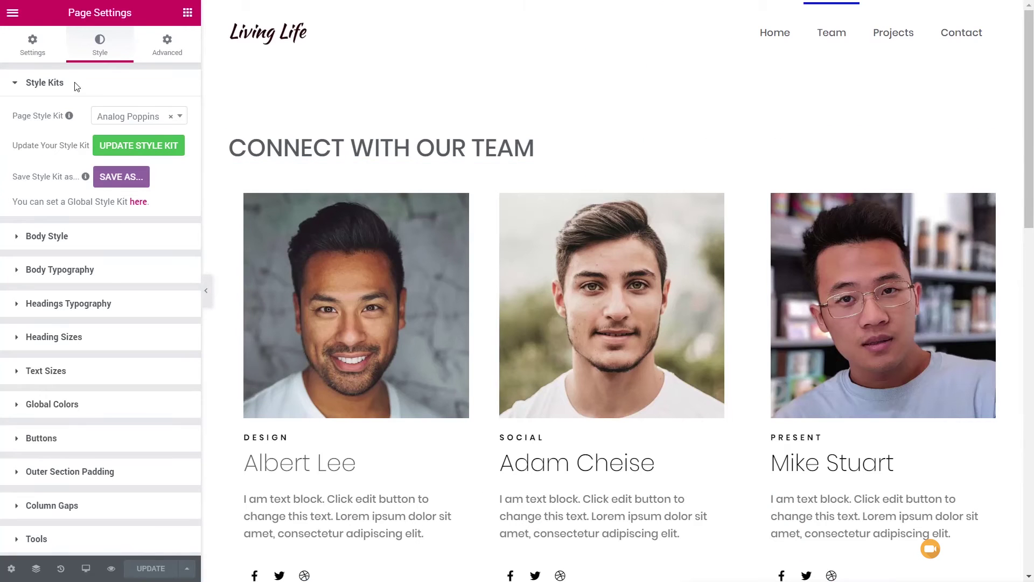
# Leave the Team page's Elementor editor and return to the WordPress dashboard.
pyautogui.click(19, 13)
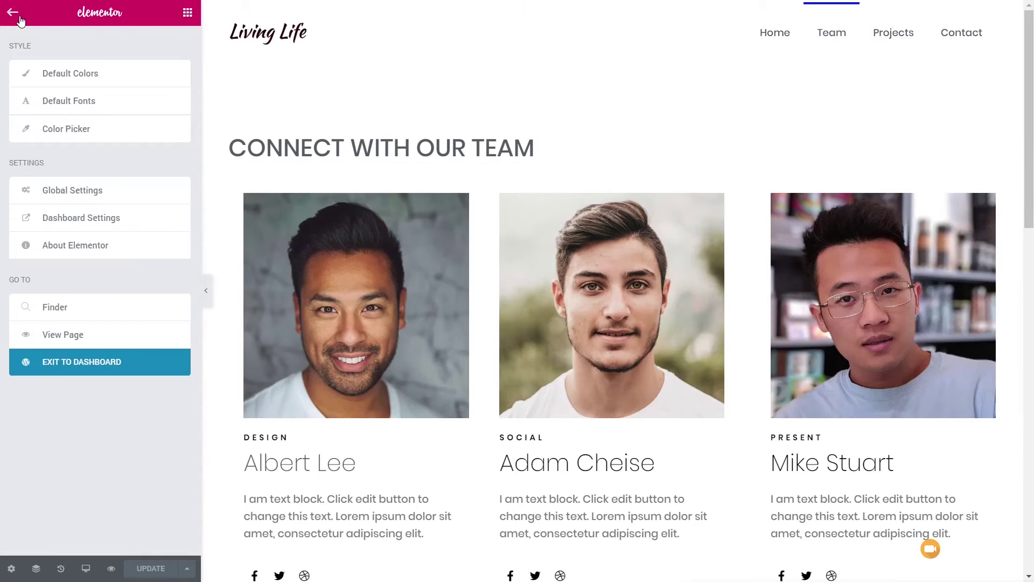
pyautogui.click(61, 373)
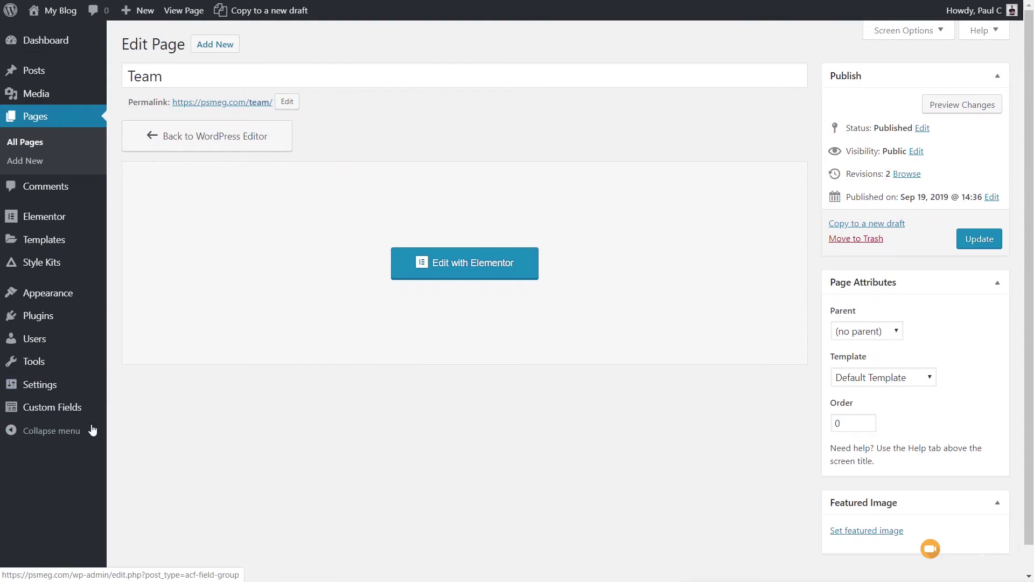
# Assign the Analog Poppins style kit to the Homepage through Quick Edit in the pages list and update it.
pyautogui.click(40, 123)
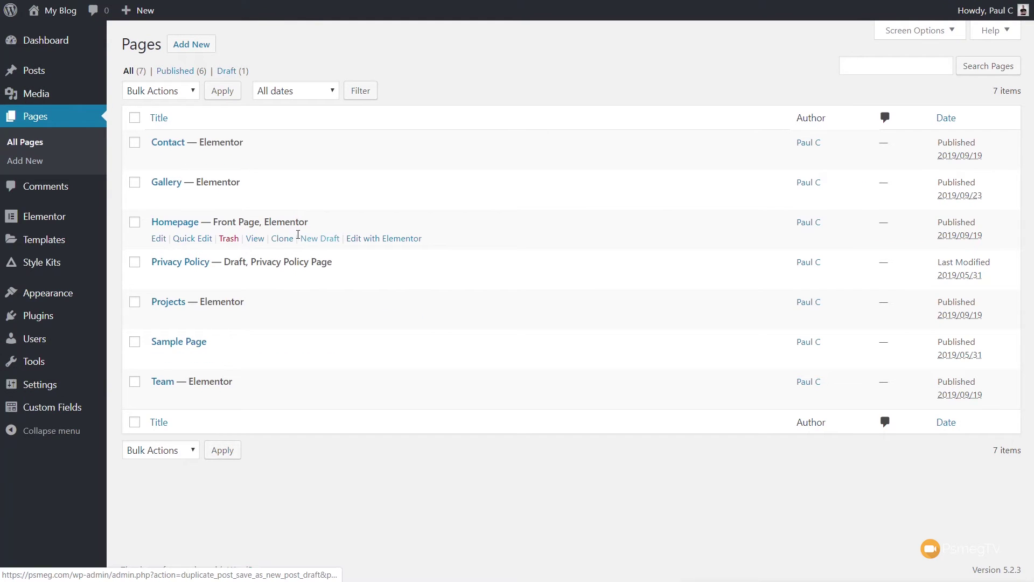
pyautogui.click(181, 238)
pyautogui.click(221, 356)
pyautogui.click(221, 386)
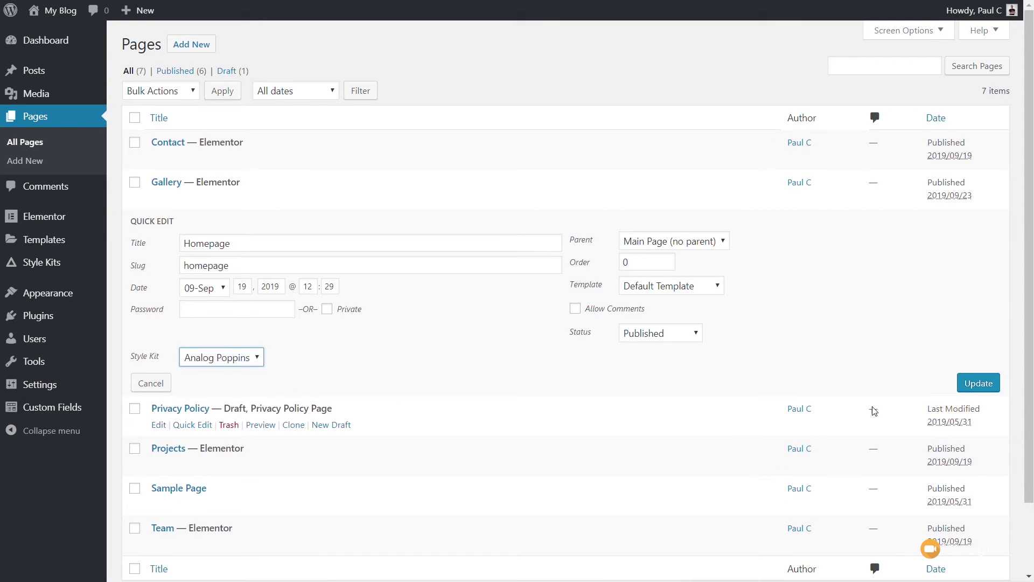
pyautogui.click(958, 385)
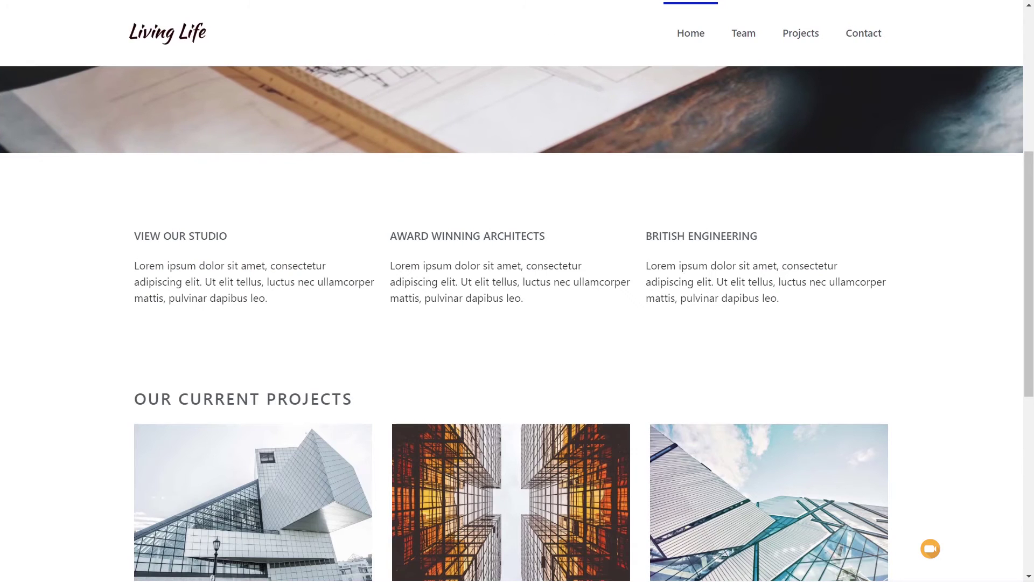
# Reload the live home page to check its restyled text and exit the WhatFont inspector.
pyautogui.press('F5')
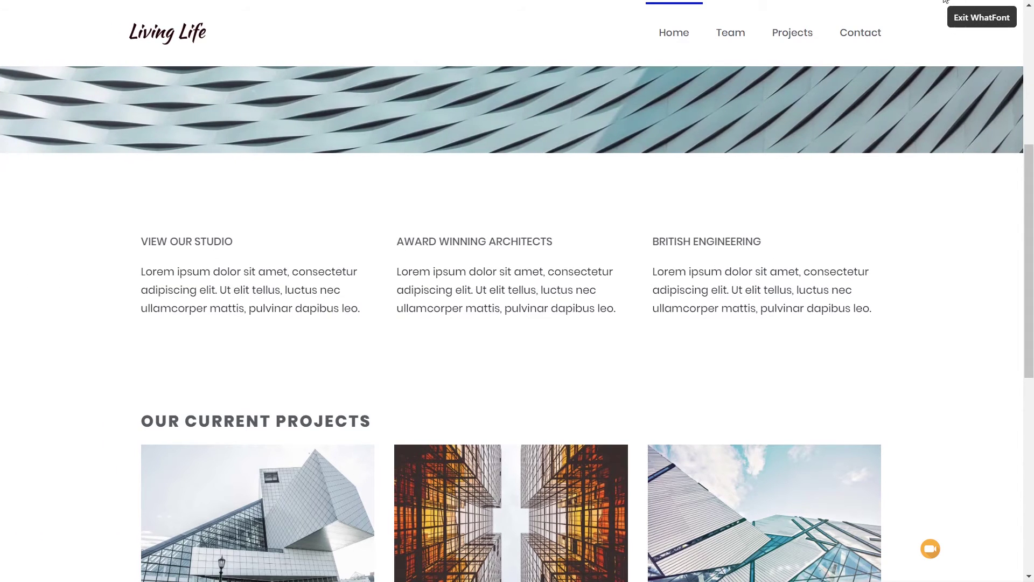
pyautogui.press('Escape')
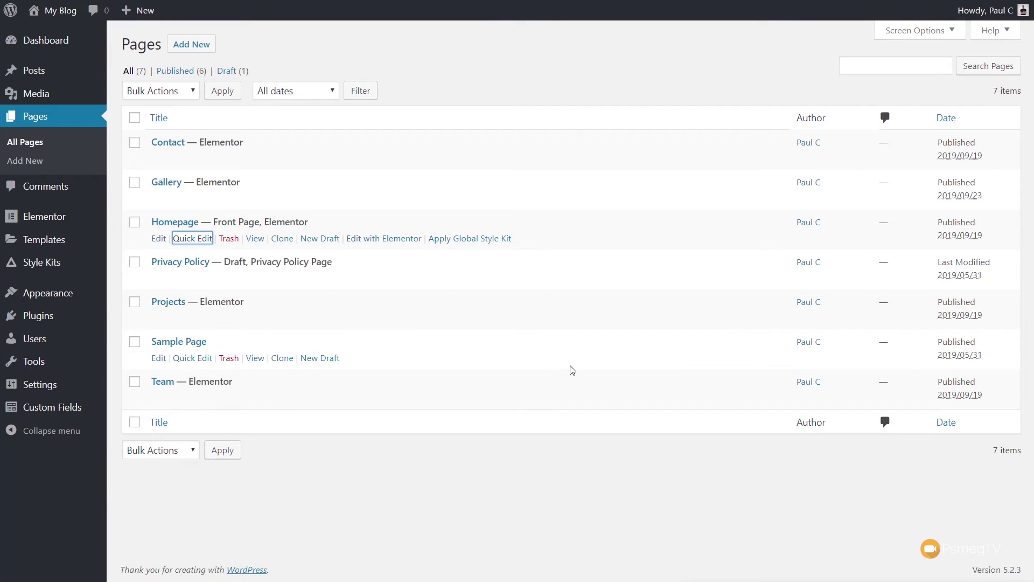
# Bring up the Style Kits options in the page settings of the Team page's Elementor editor.
pyautogui.click(489, 244)
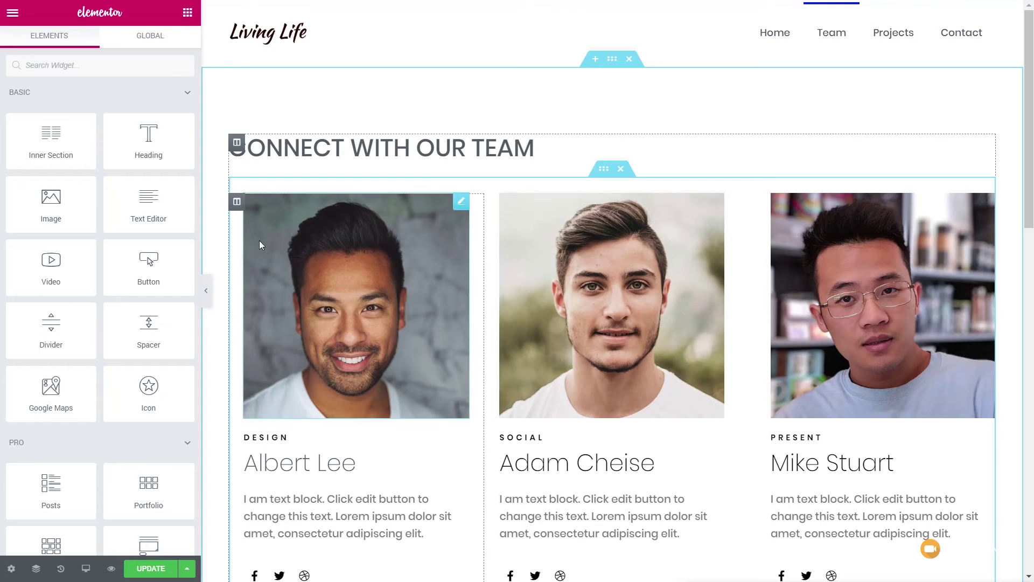
pyautogui.scroll(-15, 85, 407)
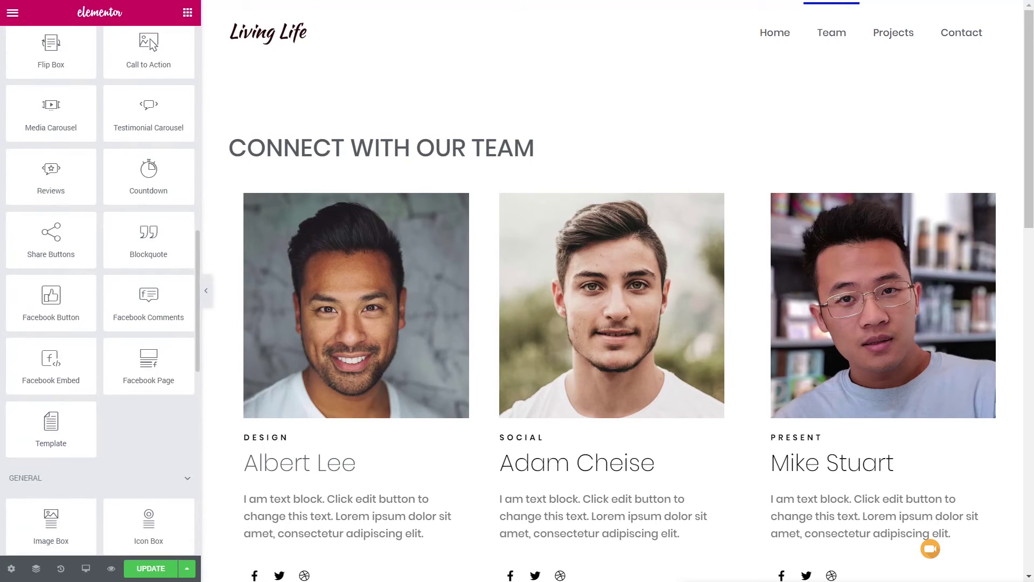
pyautogui.click(11, 570)
pyautogui.click(96, 48)
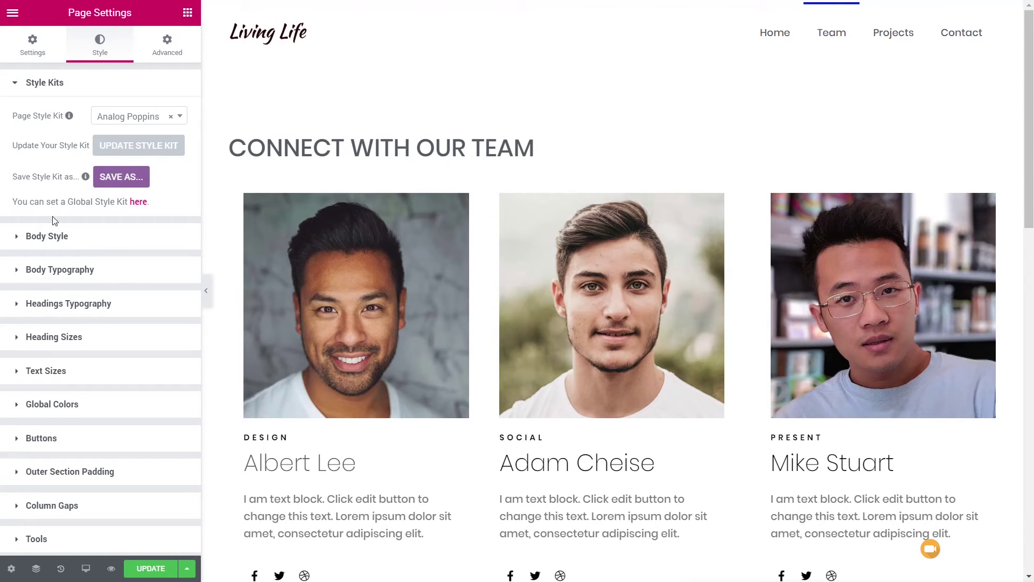
# Open Elementor's site-wide style settings and examine the kits offered for the Global Style Kit.
pyautogui.click(139, 202)
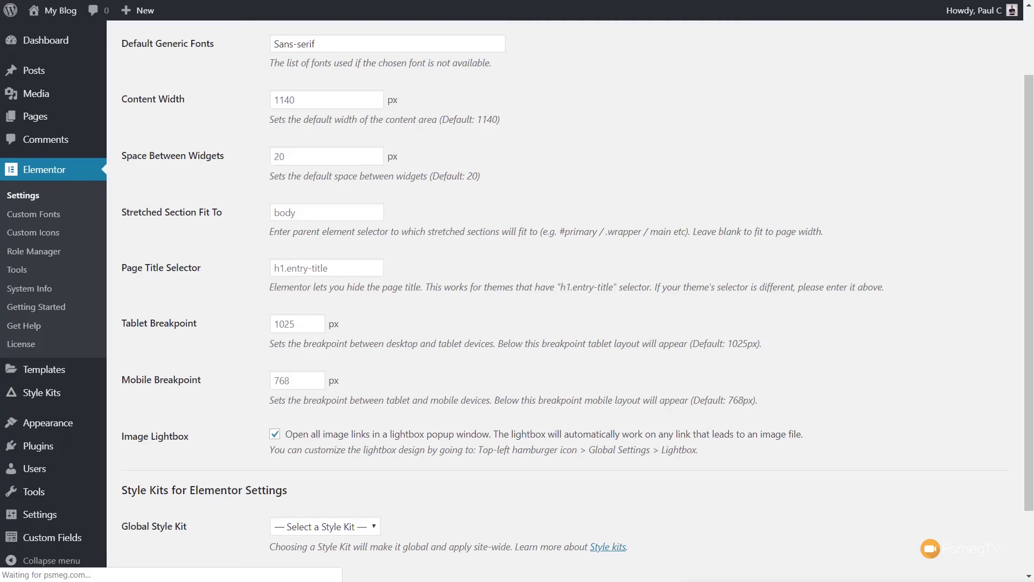
pyautogui.scroll(-3, 167, 302)
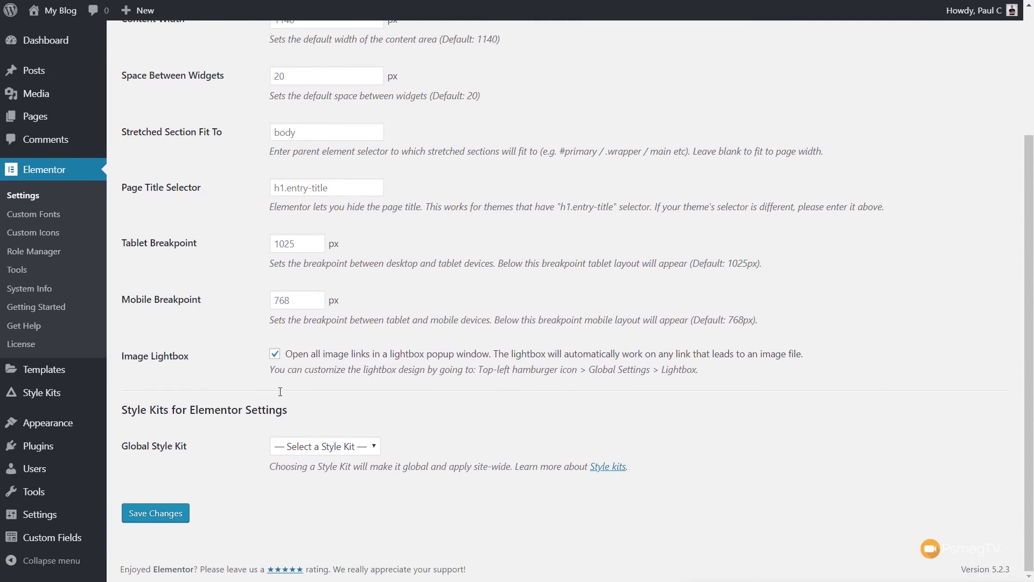
pyautogui.scroll(3, 205, 232)
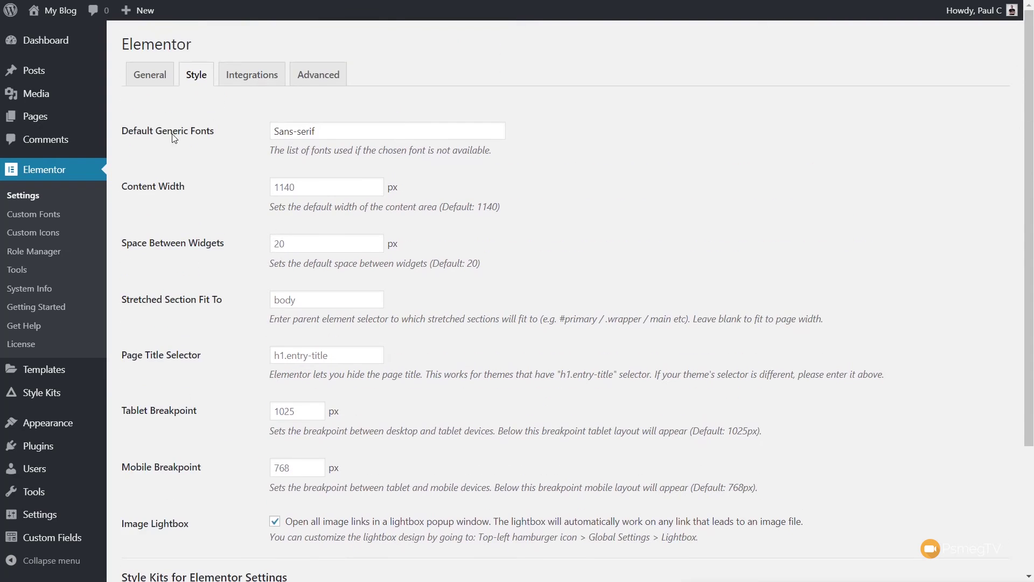
pyautogui.scroll(-3, 215, 205)
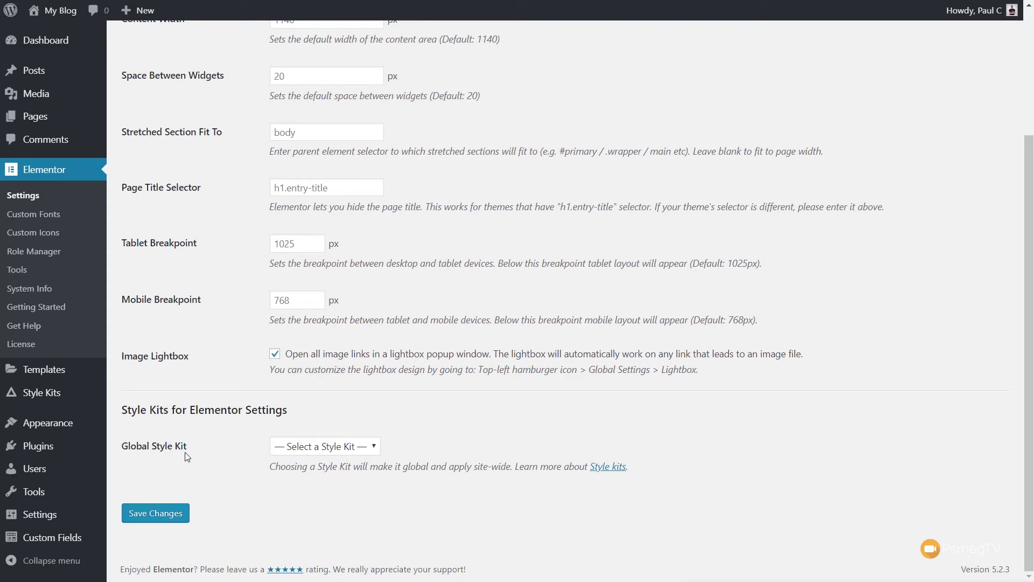
pyautogui.click(329, 447)
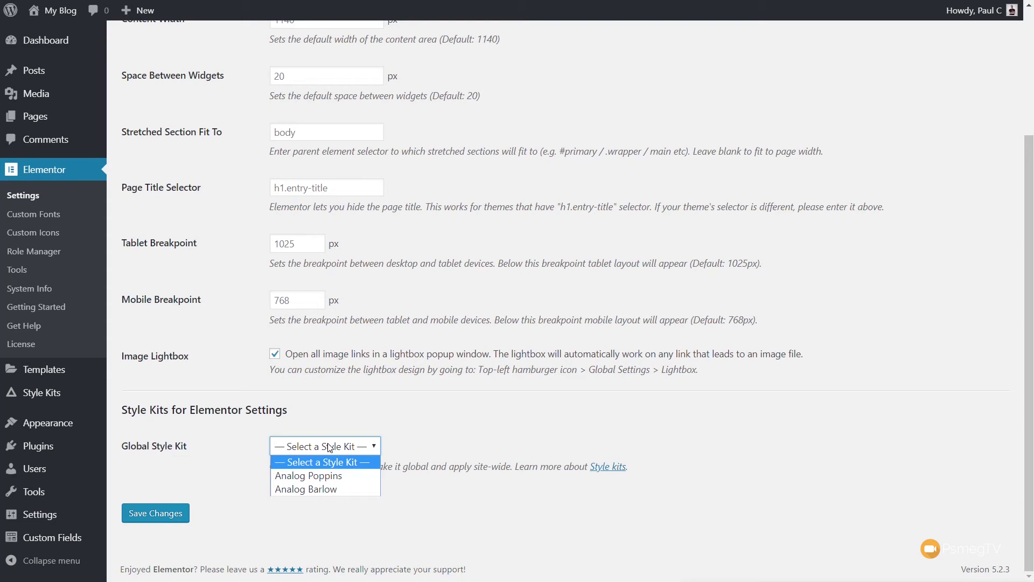
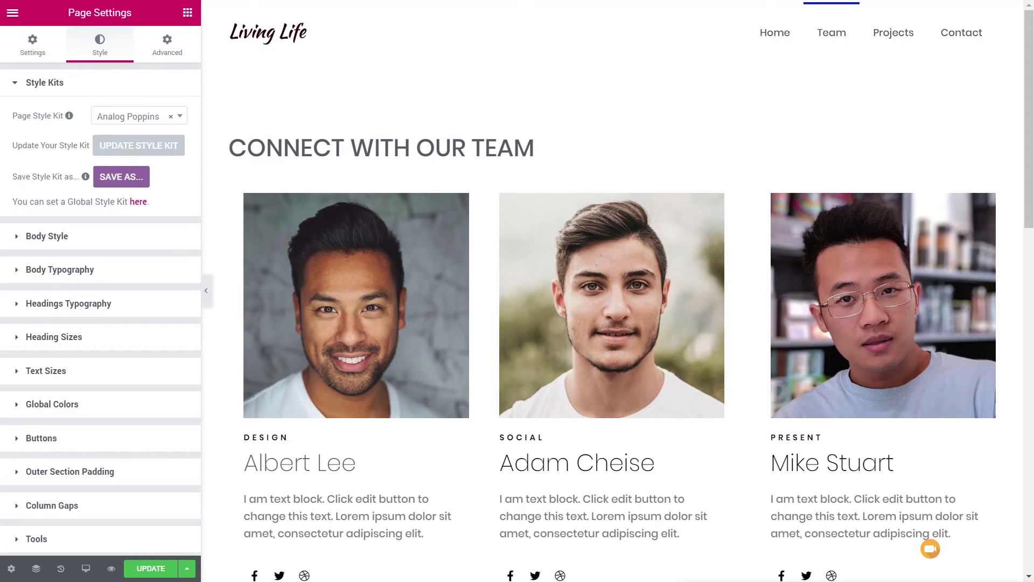
# Set the Team page's default headings font to Pontano Sans.
pyautogui.click(85, 305)
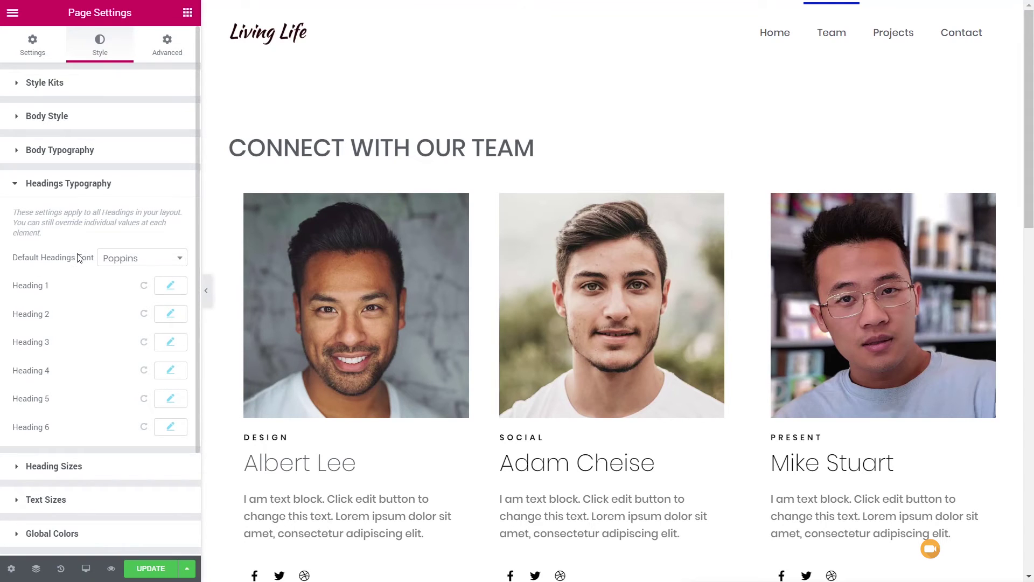
pyautogui.click(129, 267)
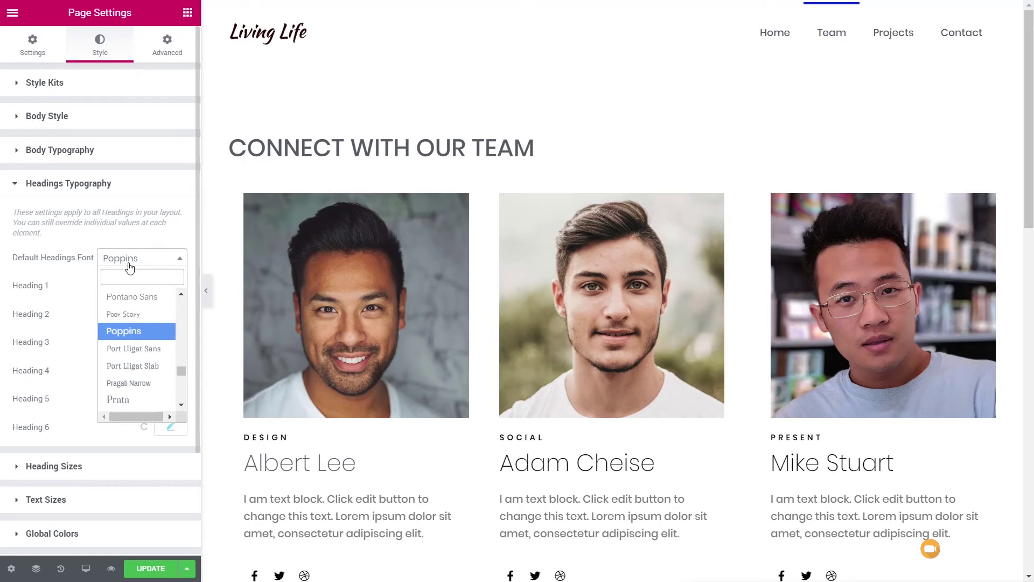
pyautogui.click(141, 304)
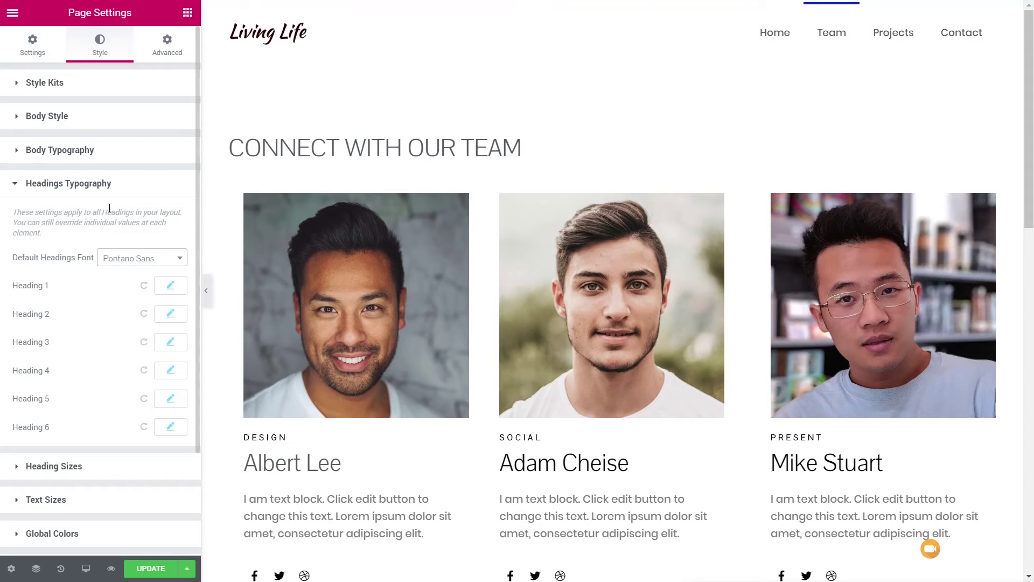
# Change the body typography's font family to Open Sans for the Team page.
pyautogui.click(80, 151)
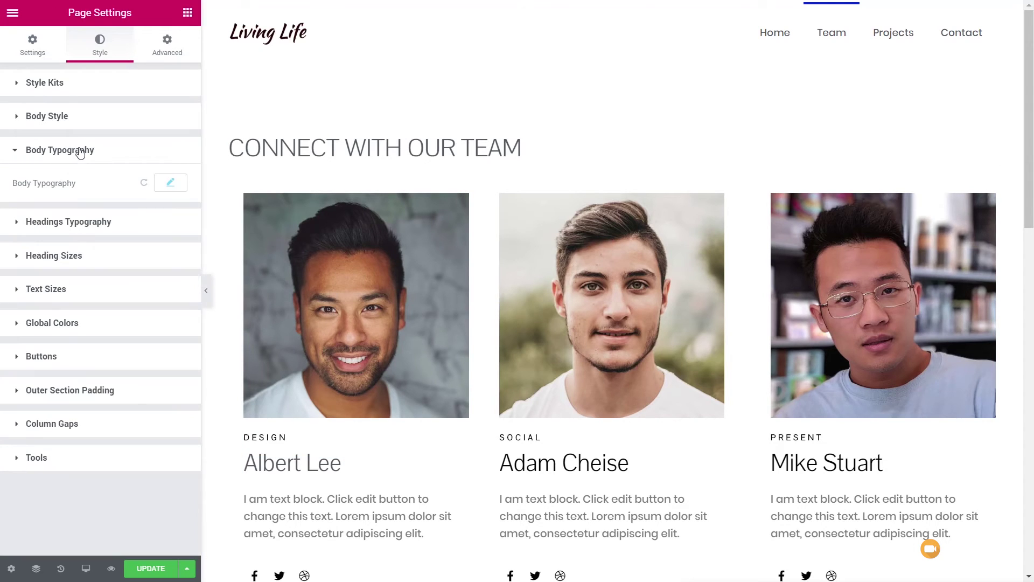
pyautogui.click(171, 182)
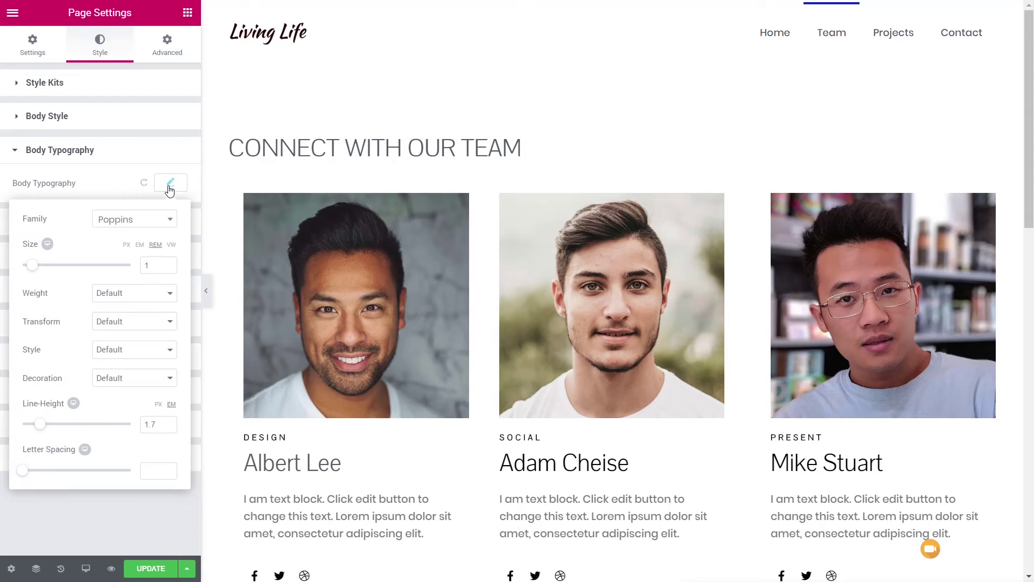
pyautogui.click(143, 219)
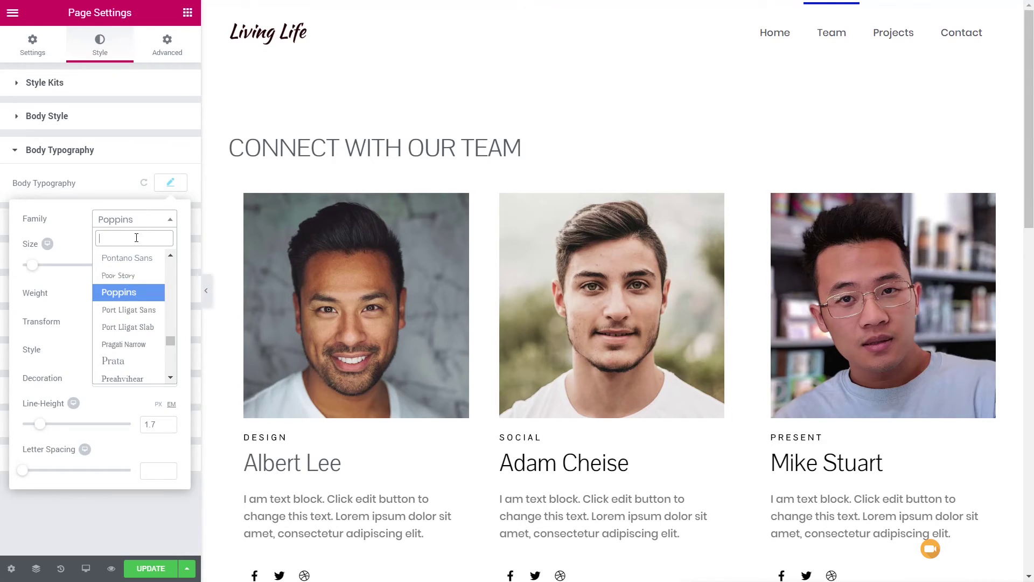
pyautogui.write('open')
pyautogui.click(131, 274)
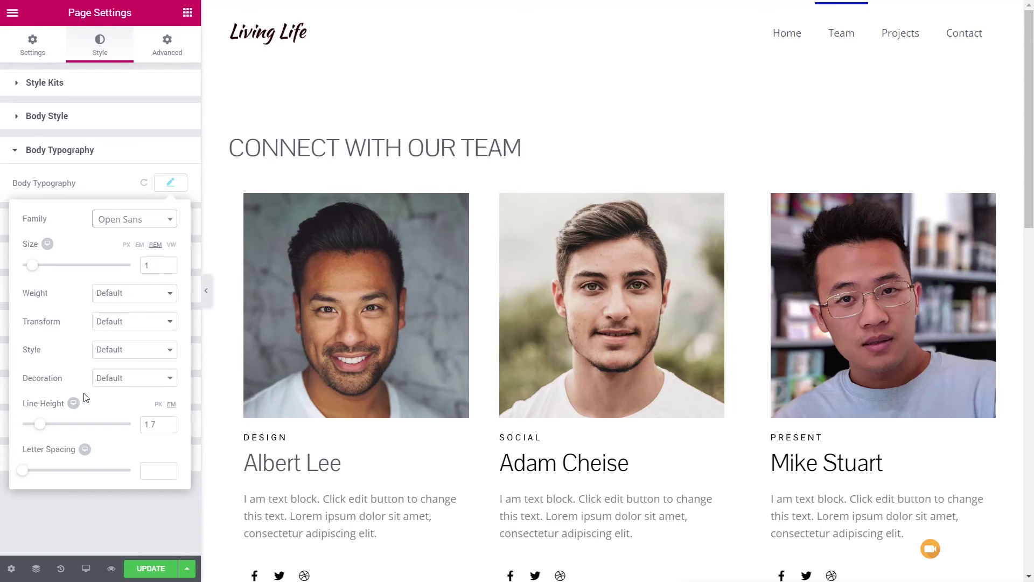
pyautogui.click(84, 508)
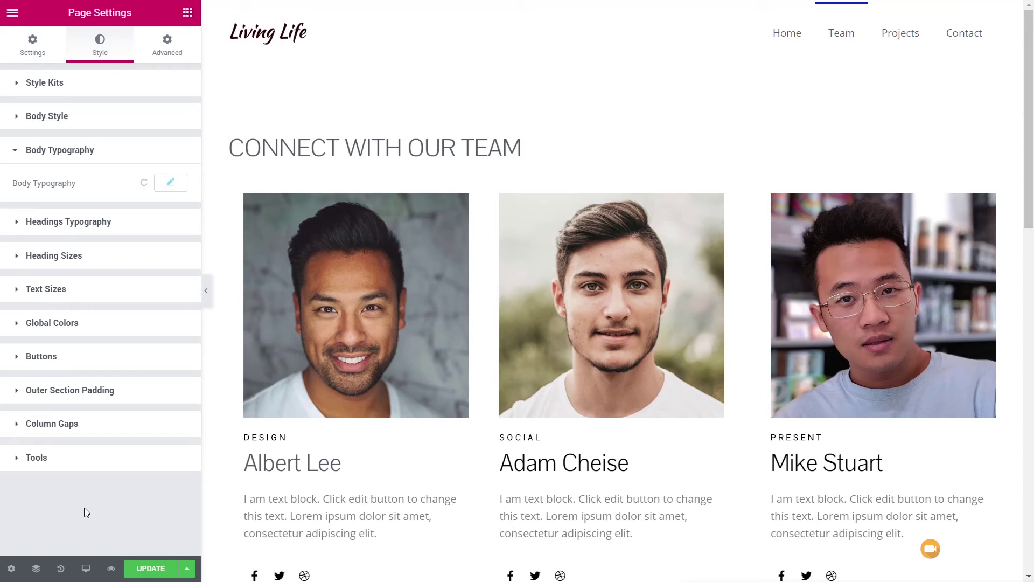
# Save the modified styles as a new style kit titled WPTuts Test Styles.
pyautogui.click(46, 82)
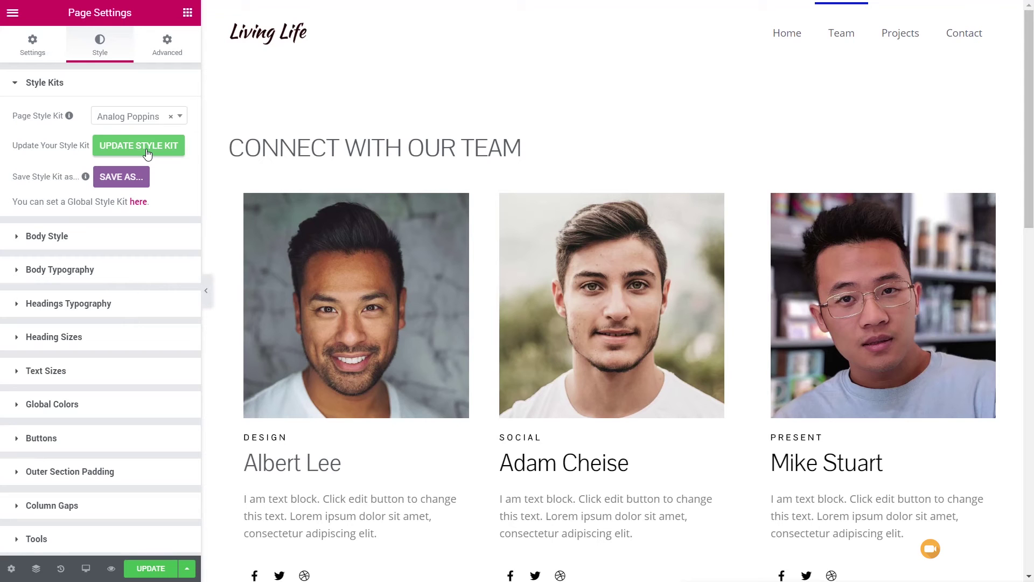
pyautogui.click(123, 184)
pyautogui.click(502, 287)
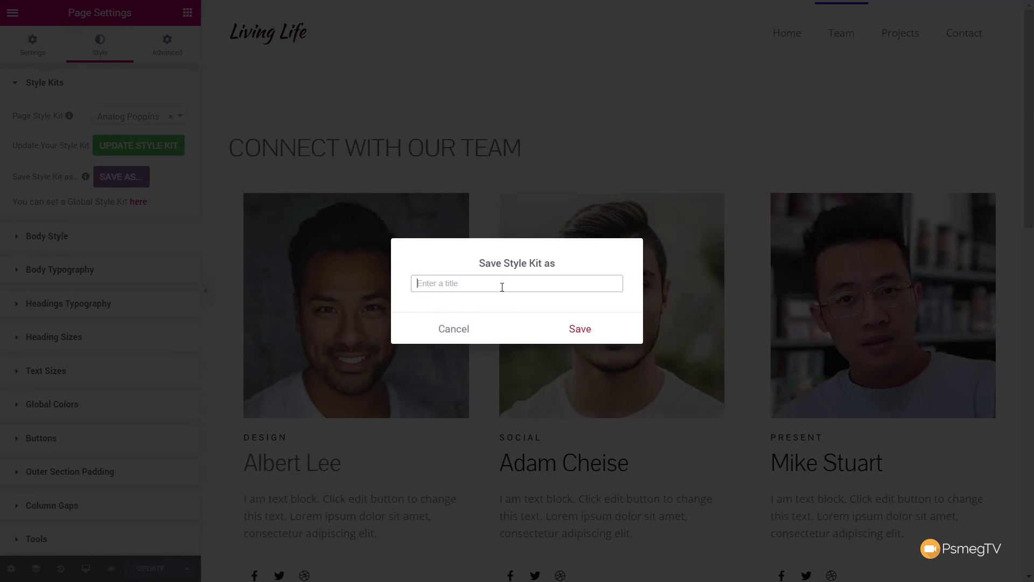
pyautogui.write('WPTuts Test Styles')
pyautogui.click(586, 331)
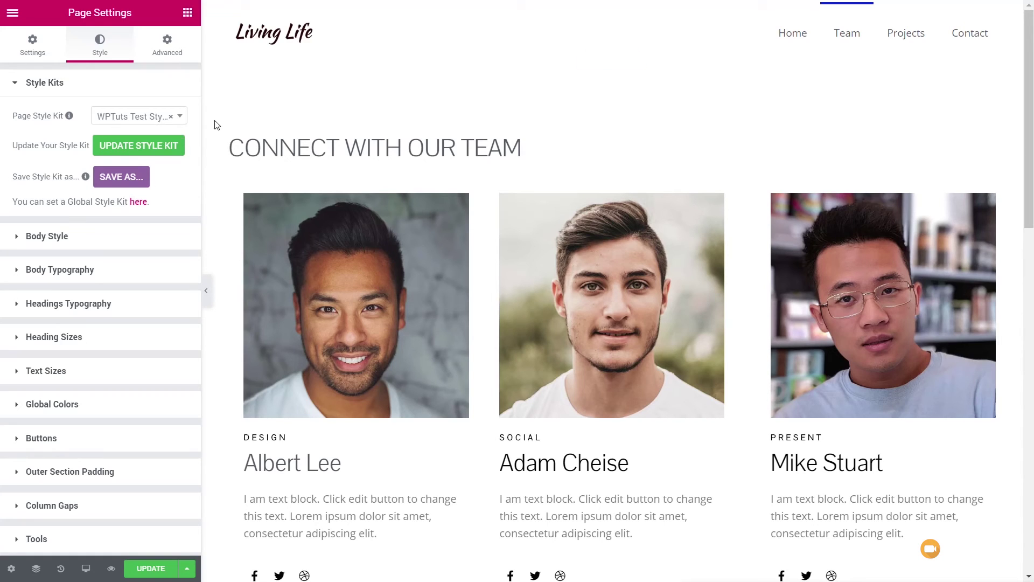
# Try the Analog Poppins and Analog Barlow kits on the Team page and switch back to WPTuts Test Styles.
pyautogui.click(182, 120)
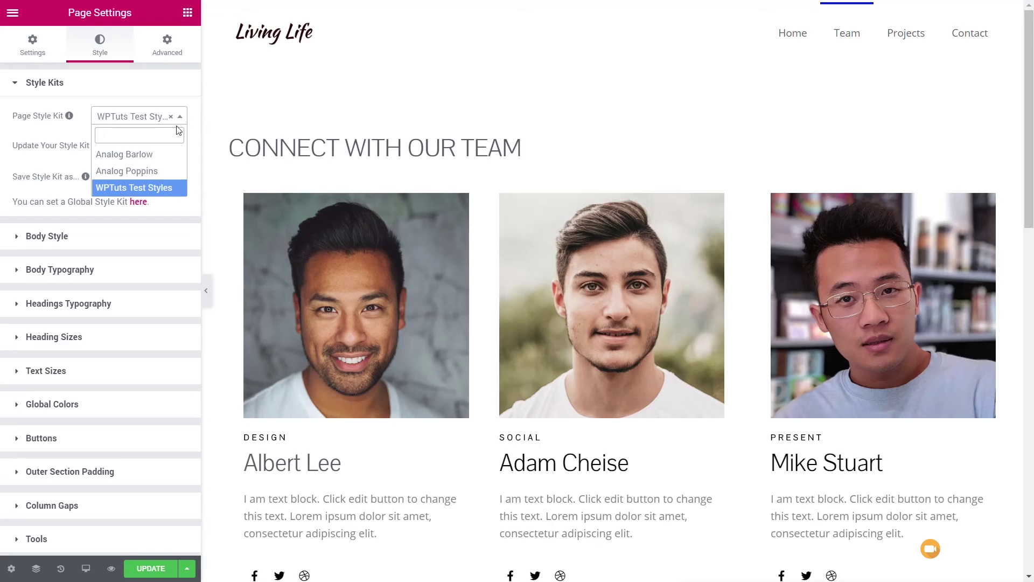
pyautogui.click(143, 172)
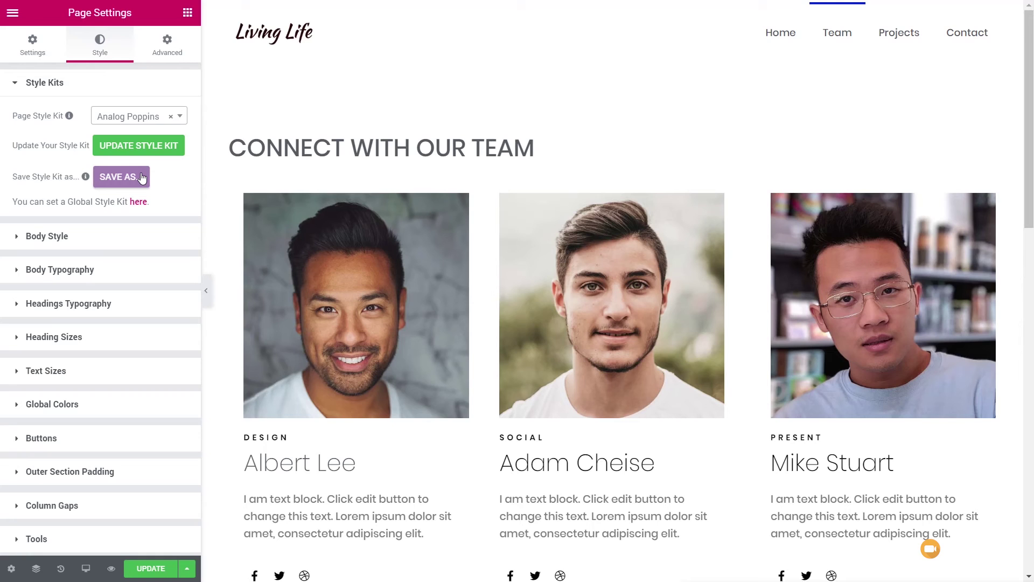
pyautogui.click(180, 116)
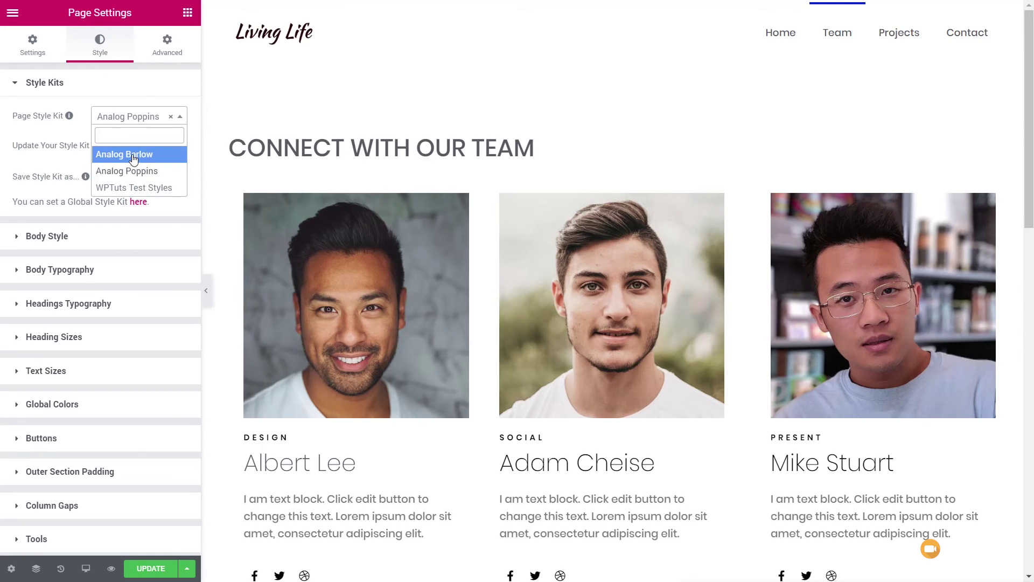
pyautogui.click(133, 157)
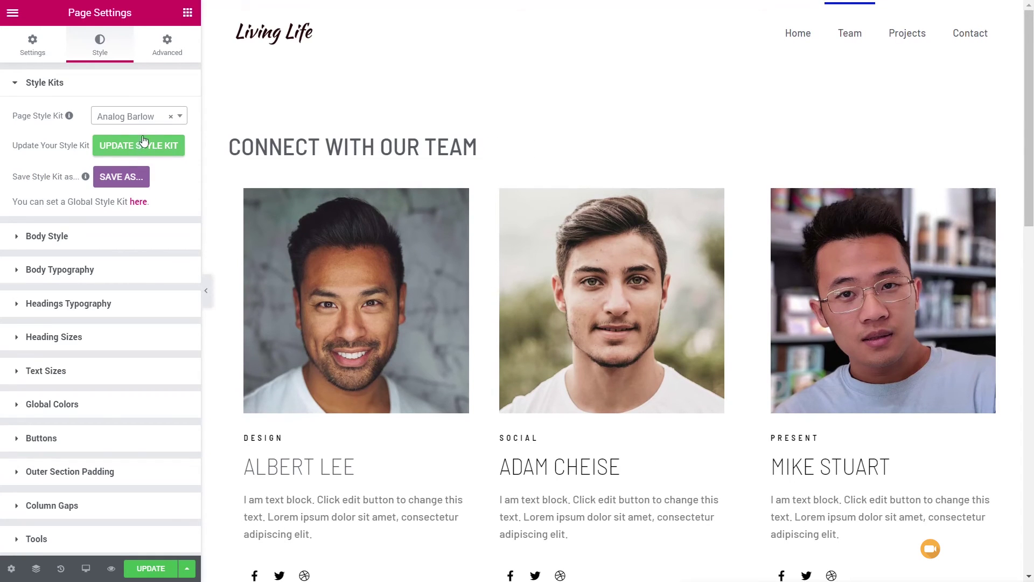
pyautogui.click(180, 115)
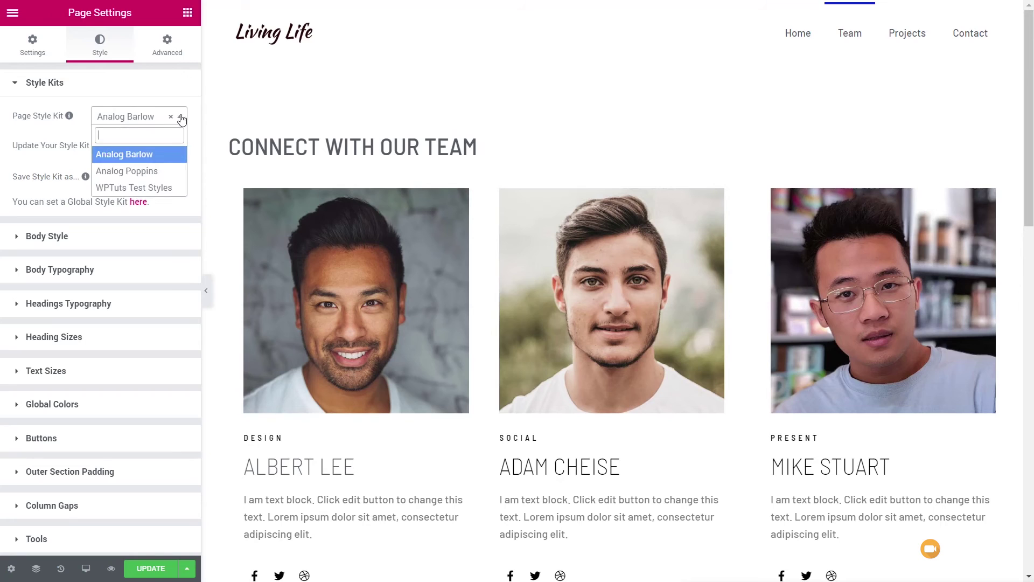
pyautogui.click(123, 192)
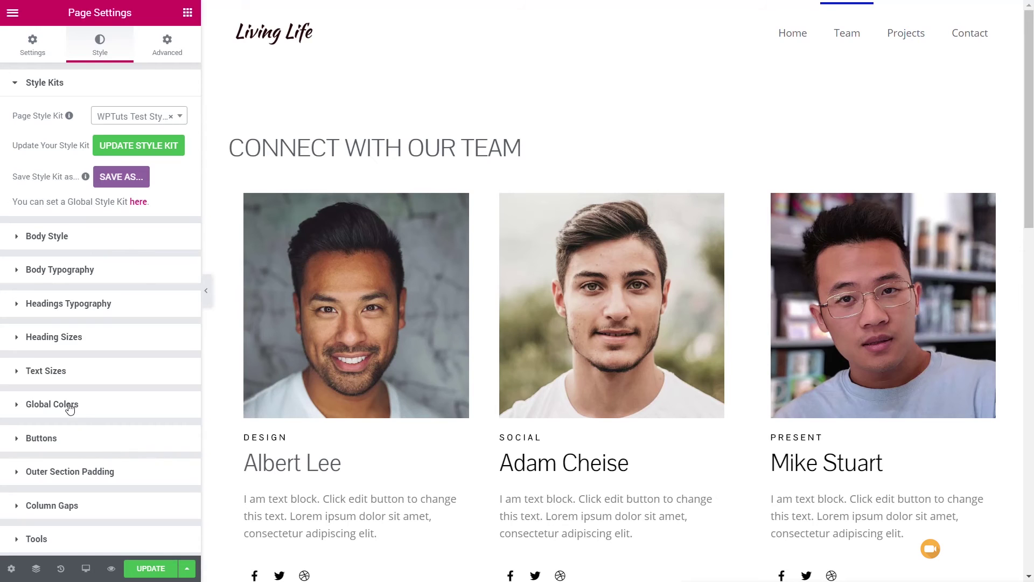
# Review the kit's text size, heading size and headings typography settings.
pyautogui.click(60, 372)
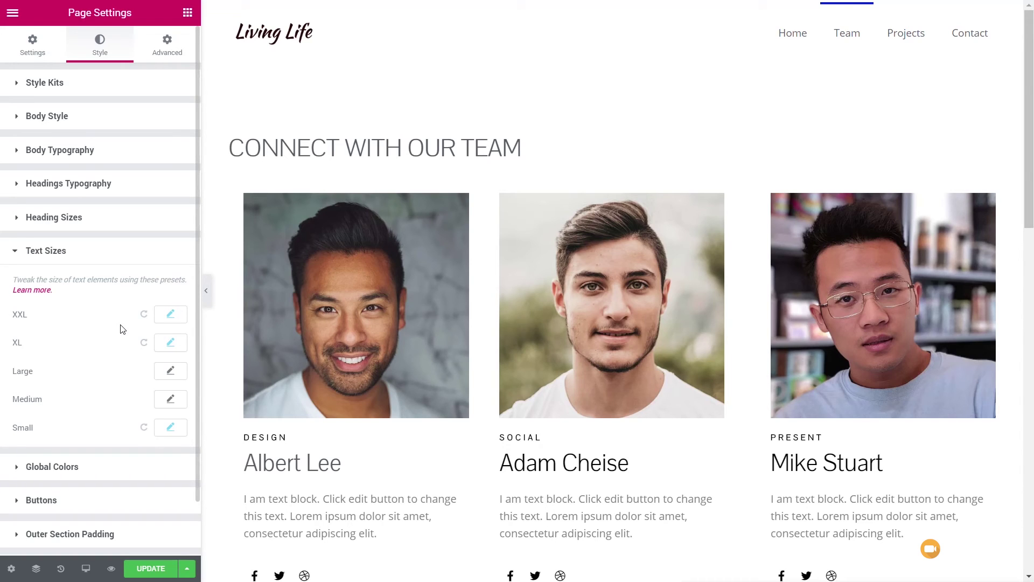
pyautogui.click(54, 227)
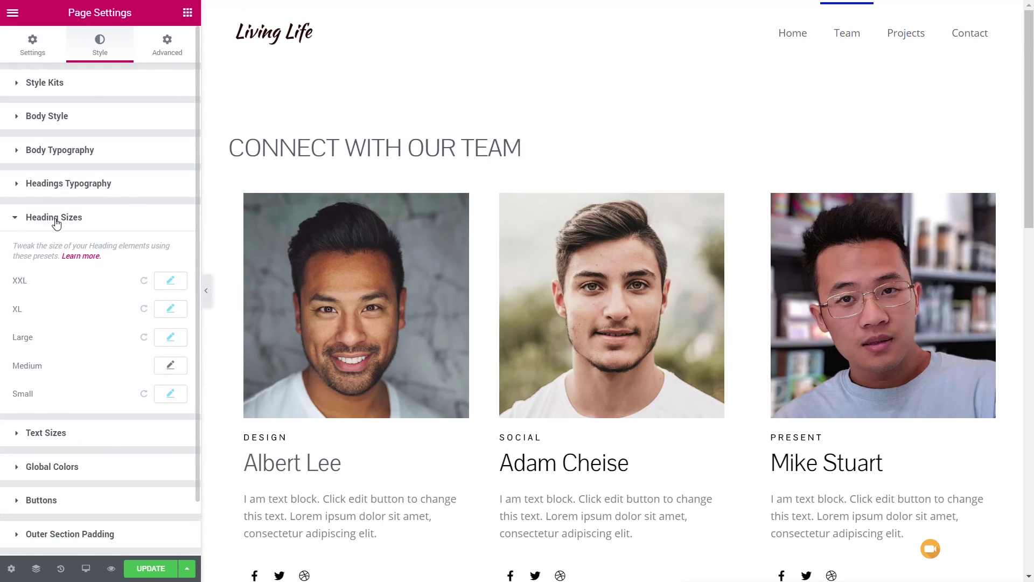
pyautogui.click(56, 222)
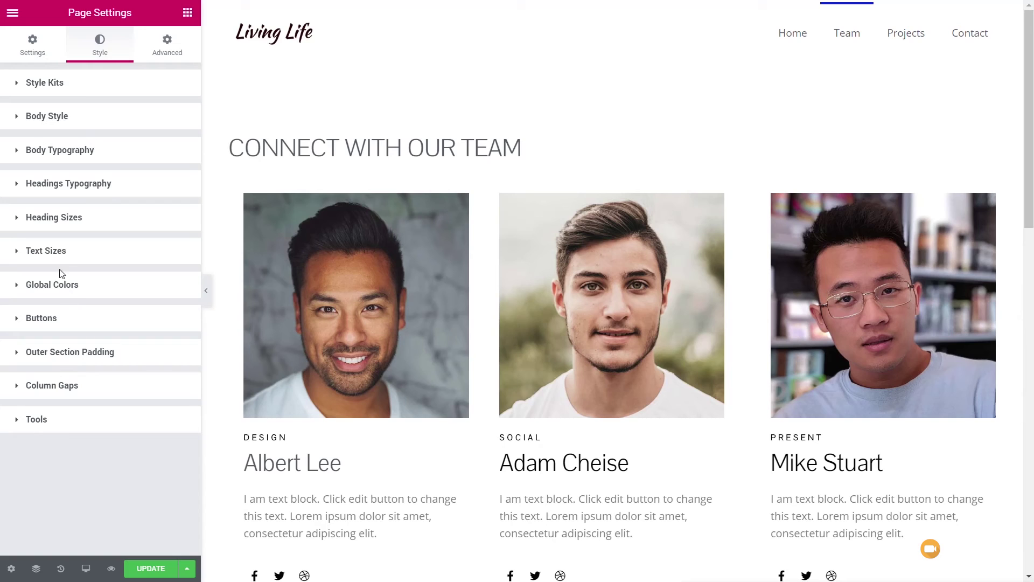
pyautogui.click(54, 184)
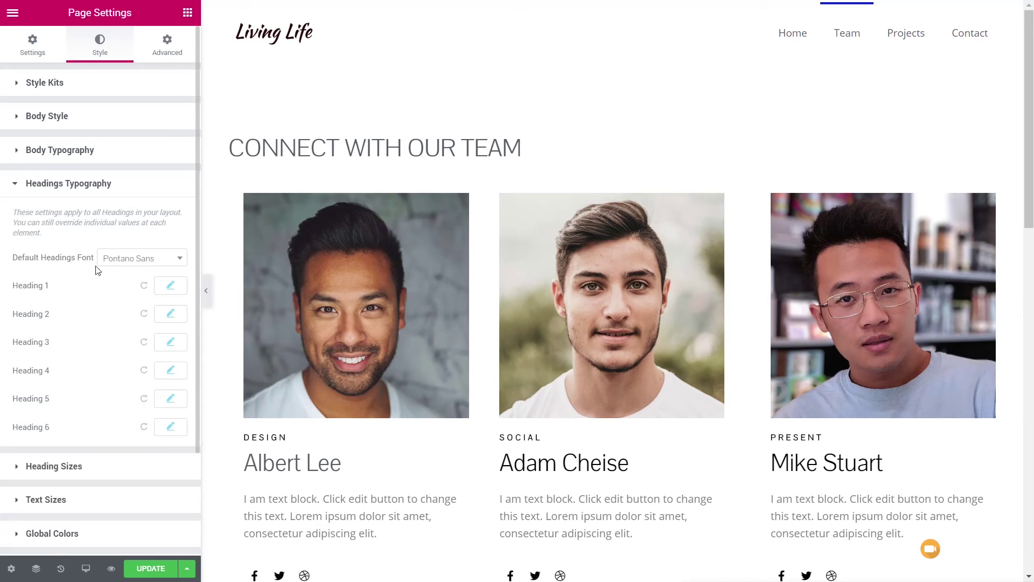
# Review the Heading 1 typography settings within the kit's headings typography.
pyautogui.click(169, 291)
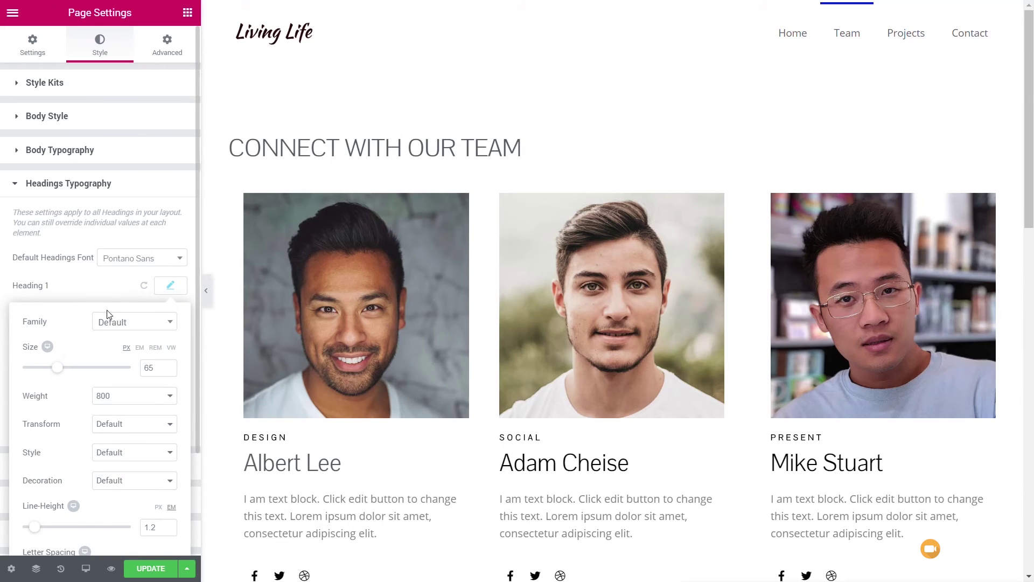
pyautogui.click(77, 281)
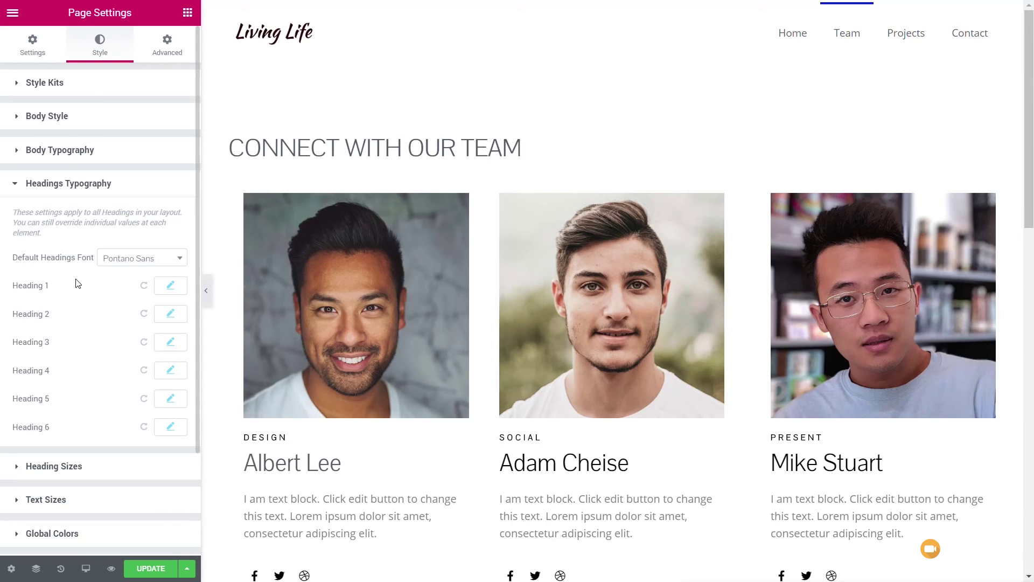
pyautogui.click(70, 186)
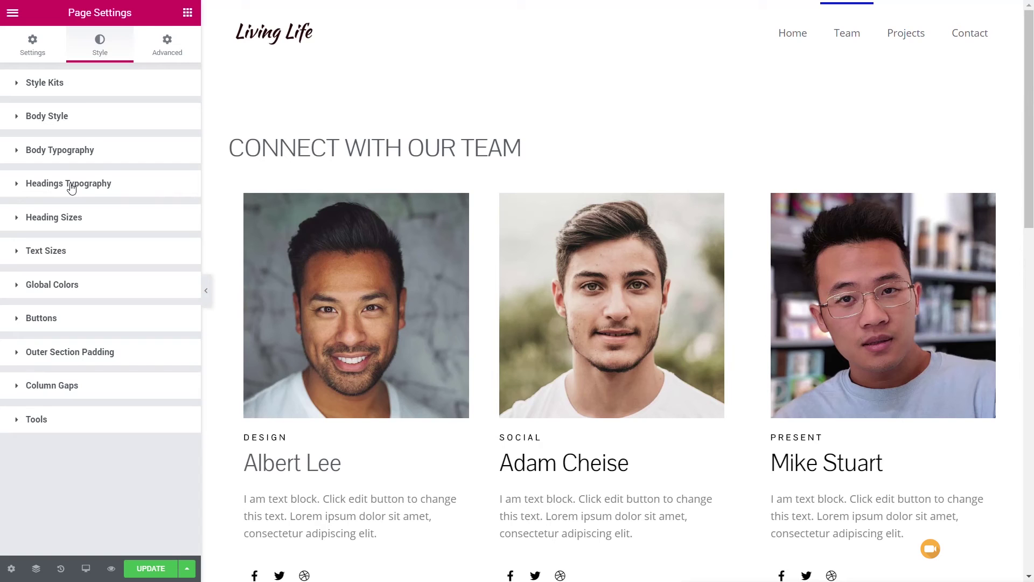
# Review the kit's global color settings and its default button styles.
pyautogui.click(57, 291)
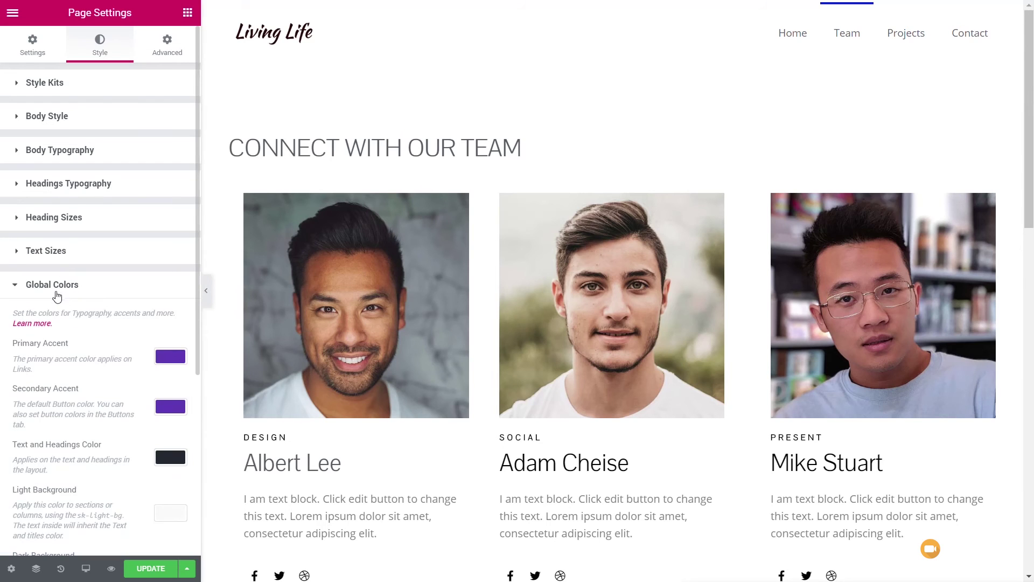
pyautogui.scroll(-3, 112, 401)
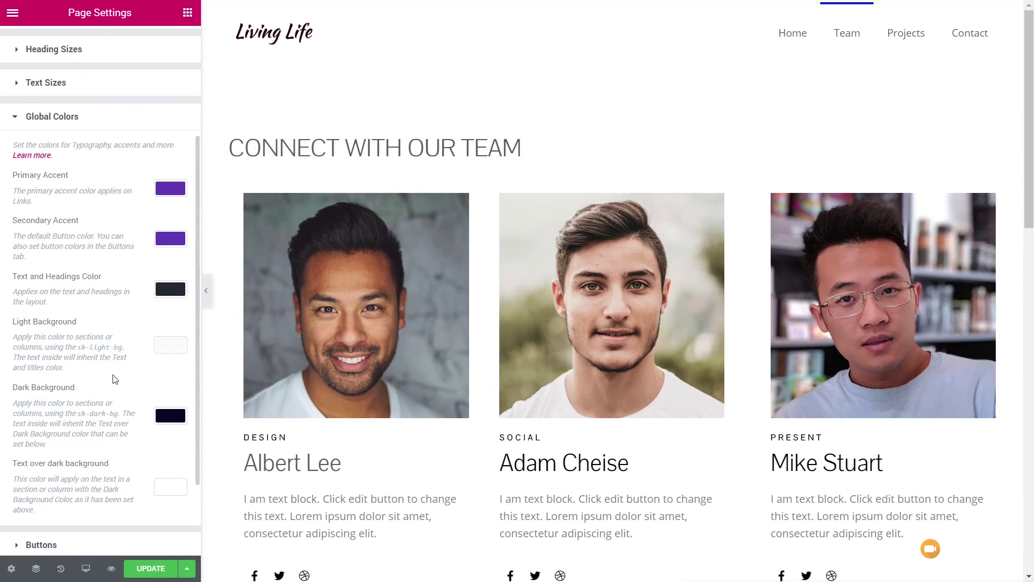
pyautogui.click(60, 118)
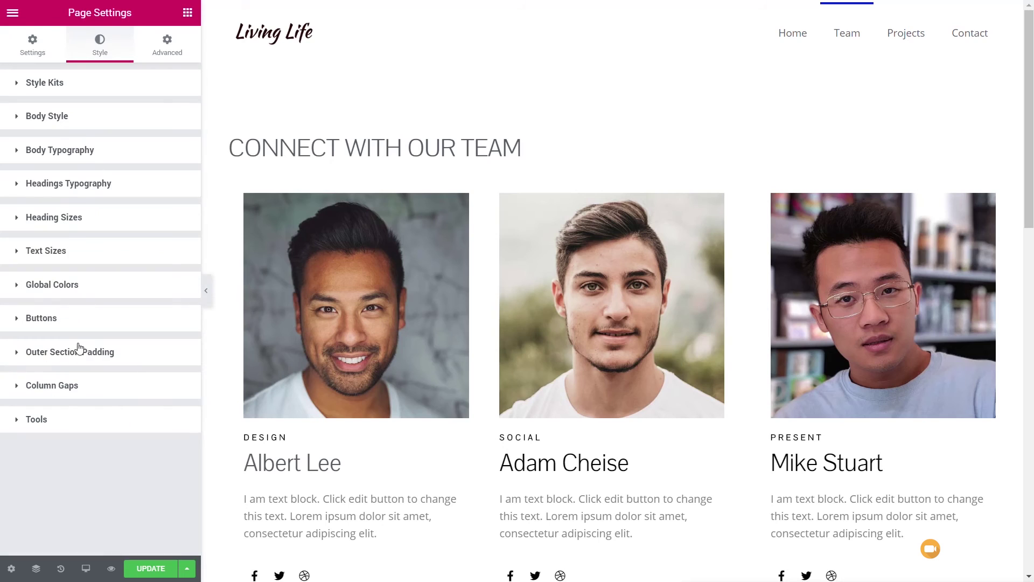
pyautogui.click(51, 321)
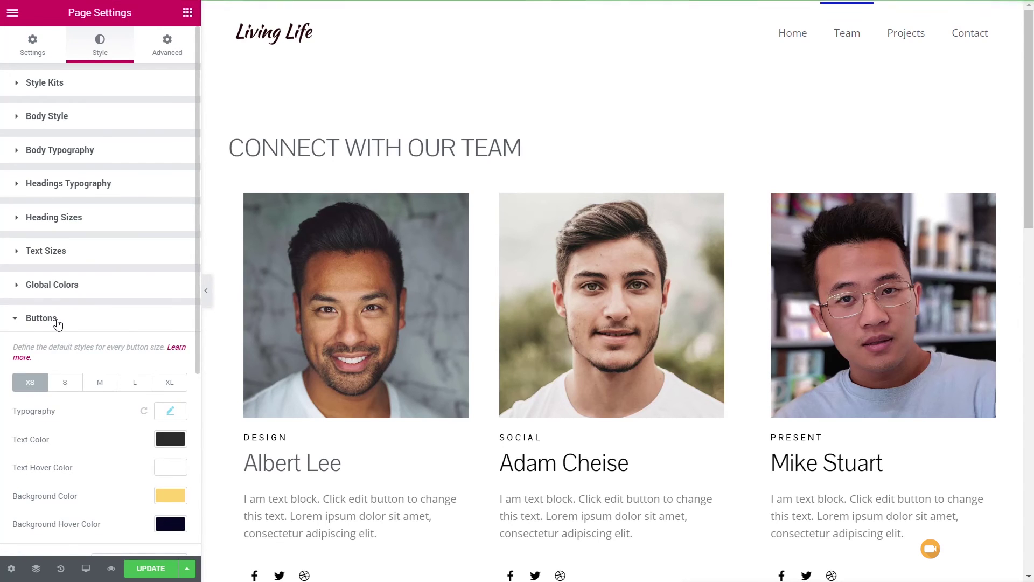
pyautogui.click(58, 322)
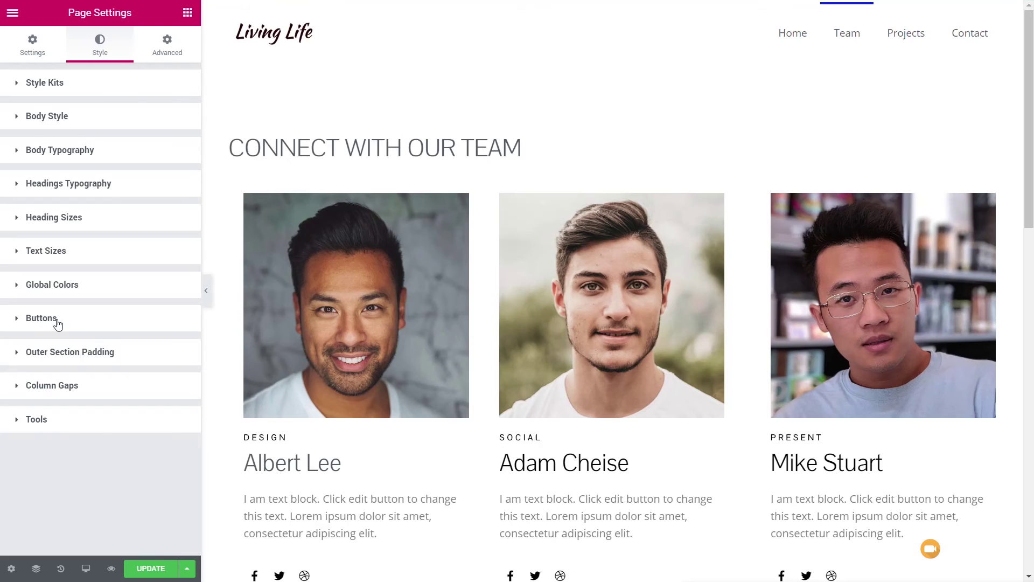
# Review the column gap padding presets and the reset and CSS export tools of the style kit.
pyautogui.click(54, 386)
pyautogui.scroll(-3, 97, 426)
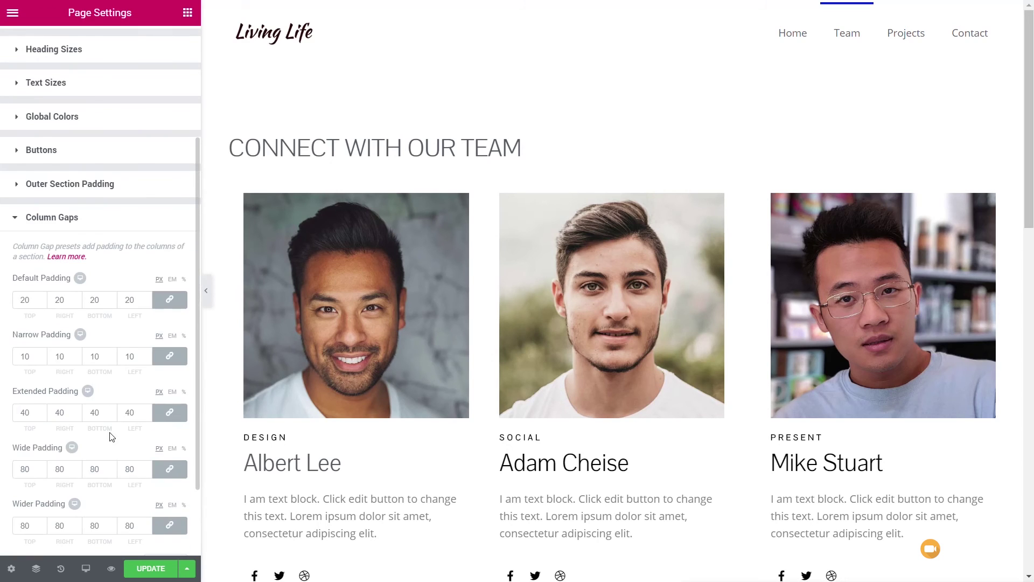
pyautogui.scroll(-2, 109, 434)
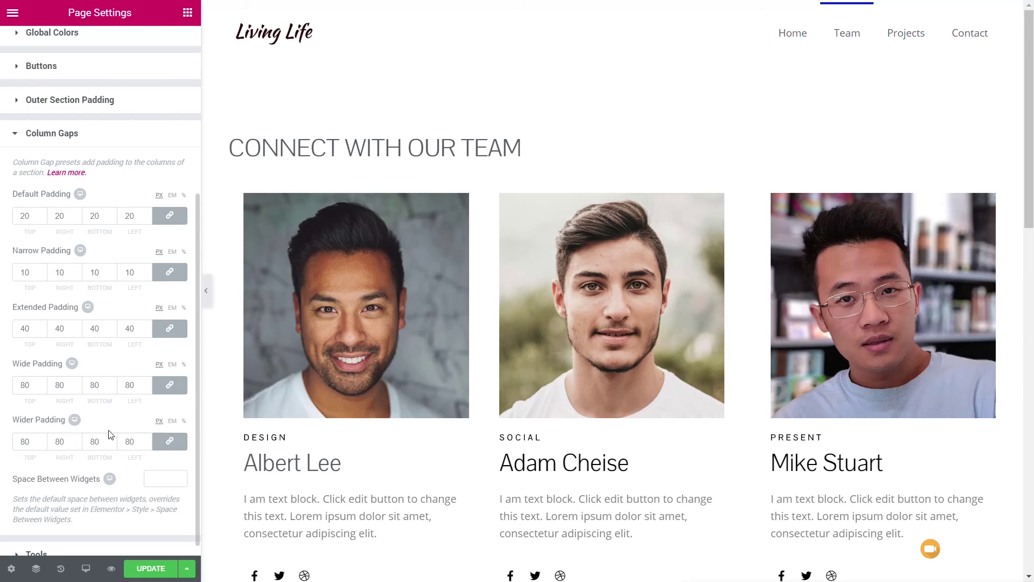
pyautogui.click(47, 136)
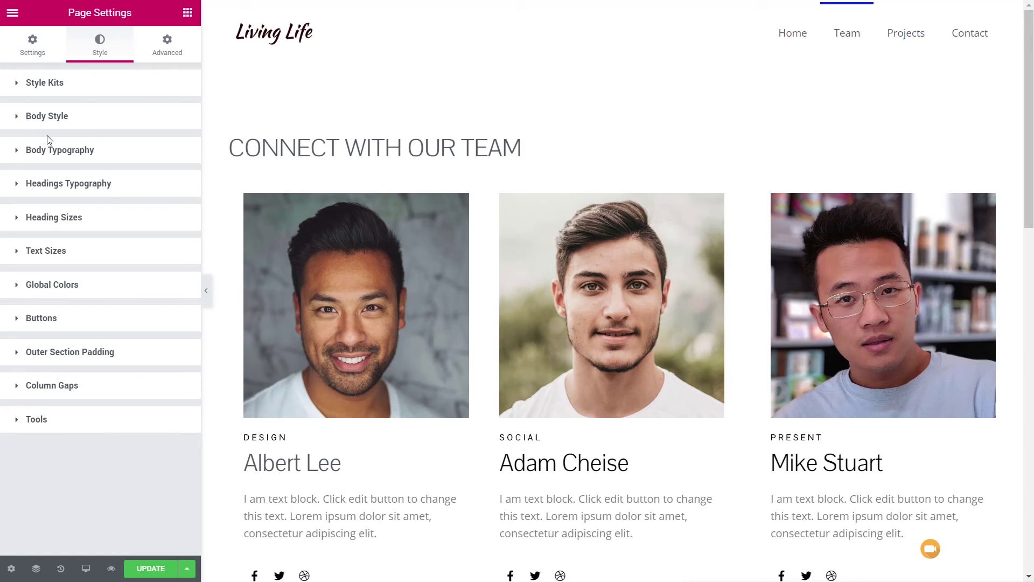
pyautogui.click(36, 423)
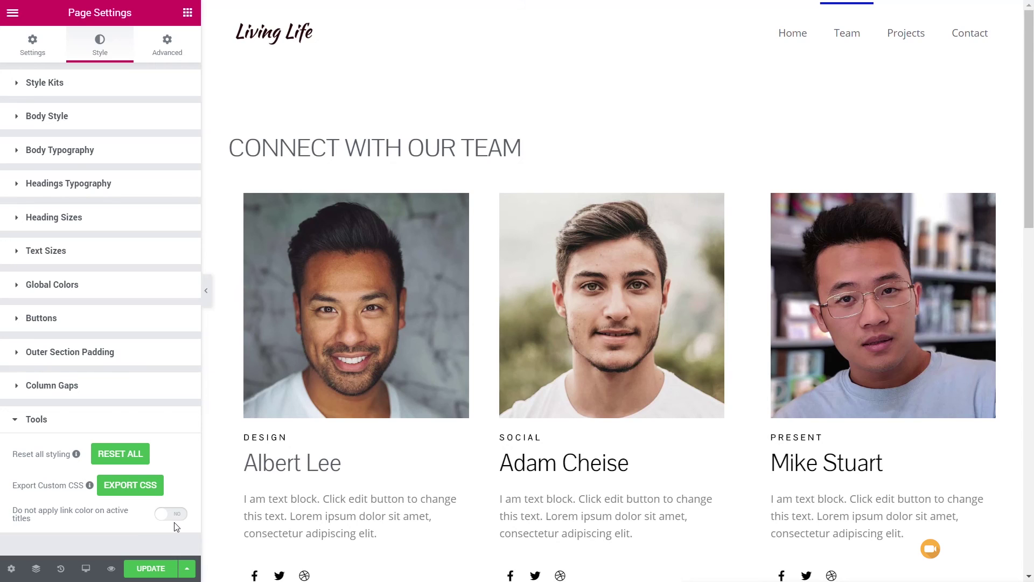
# Update the Team page and compare it with the Home page on the live site, inspecting the Team page's fonts with WhatFont.
pyautogui.click(161, 575)
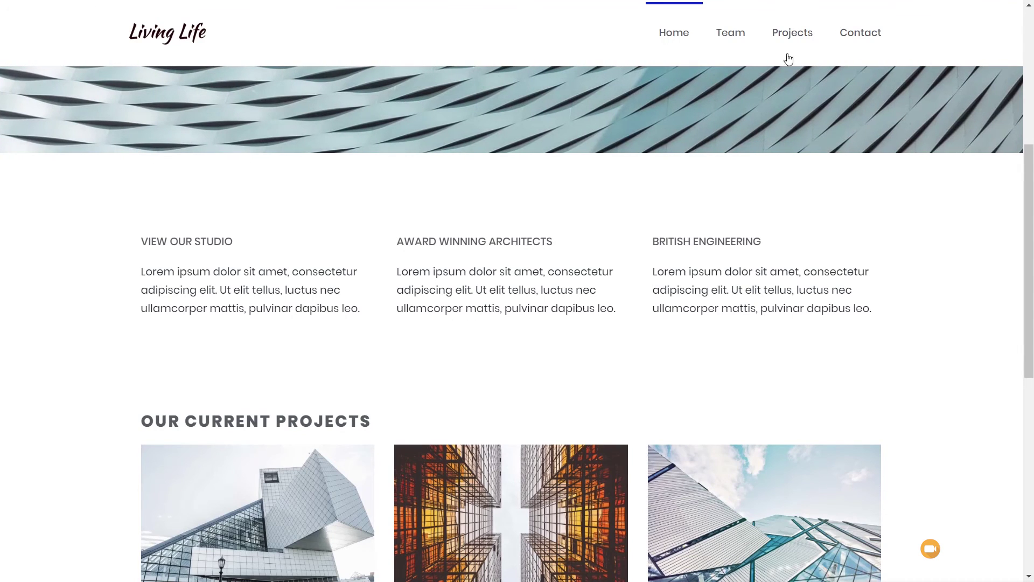
pyautogui.click(730, 33)
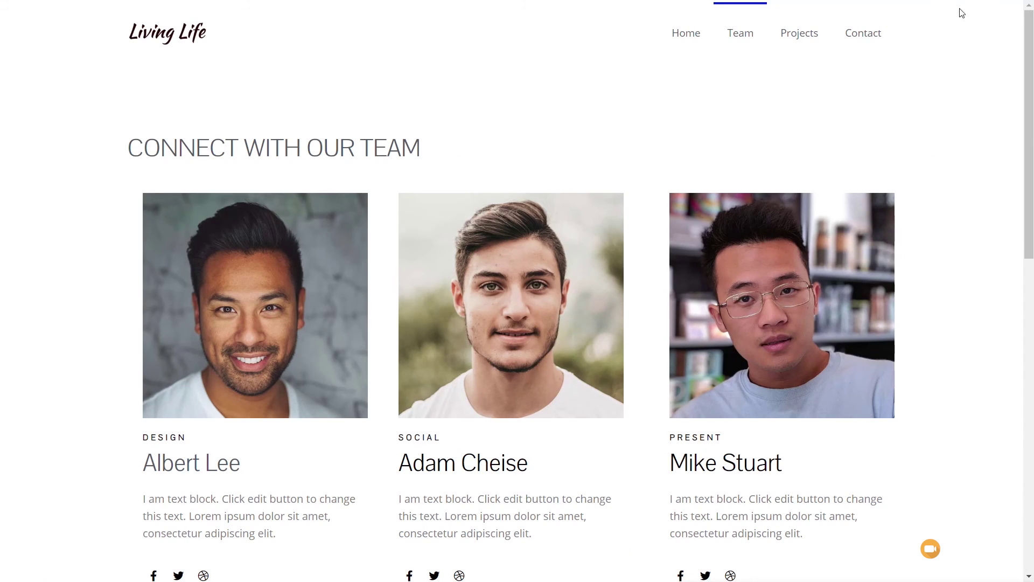
pyautogui.click(964, 1)
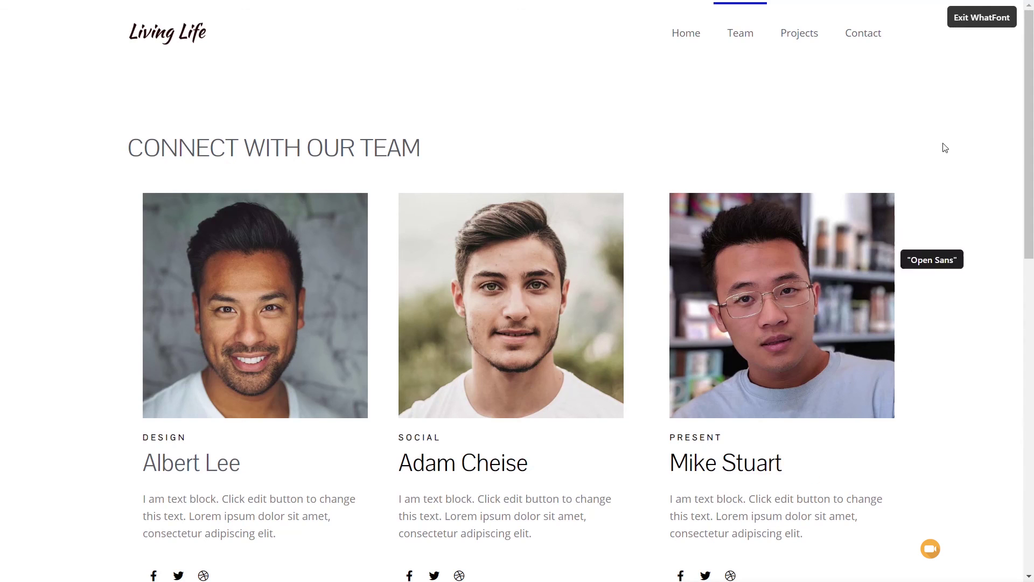
pyautogui.click(963, 21)
pyautogui.click(702, 44)
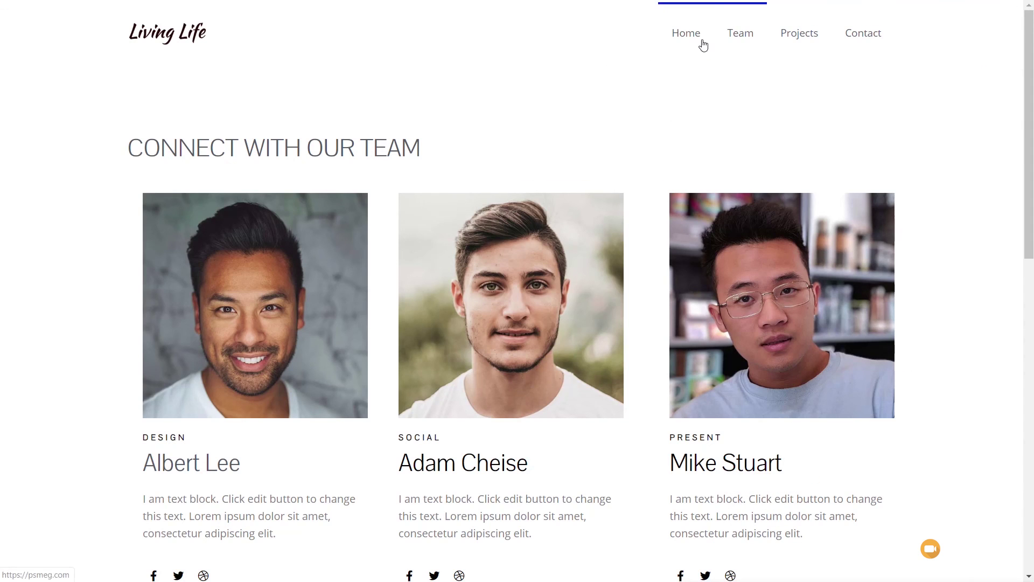
pyautogui.scroll(-5, 296, 457)
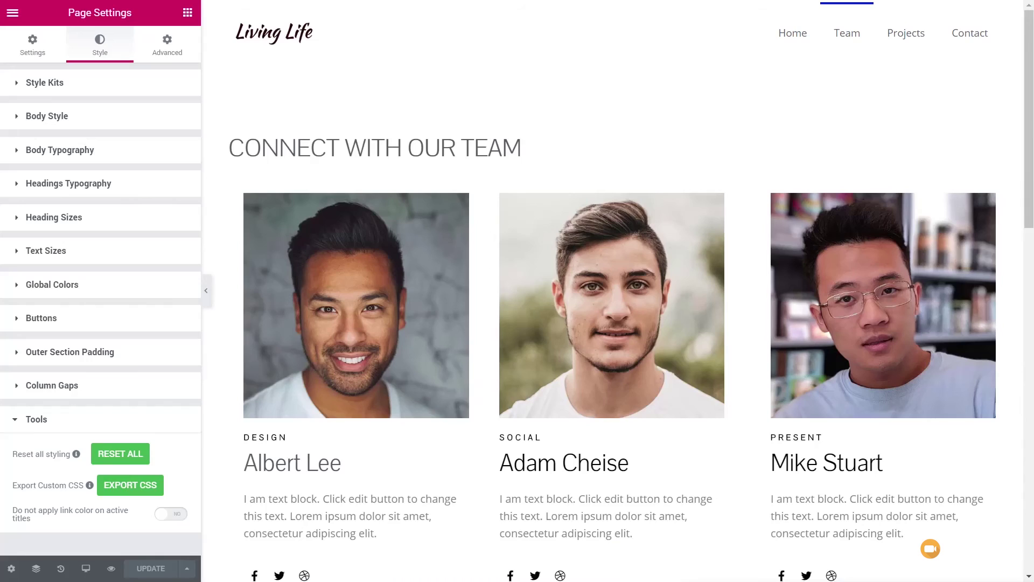
# Exit the Elementor editor to the WordPress dashboard and open the list of all pages.
pyautogui.click(12, 13)
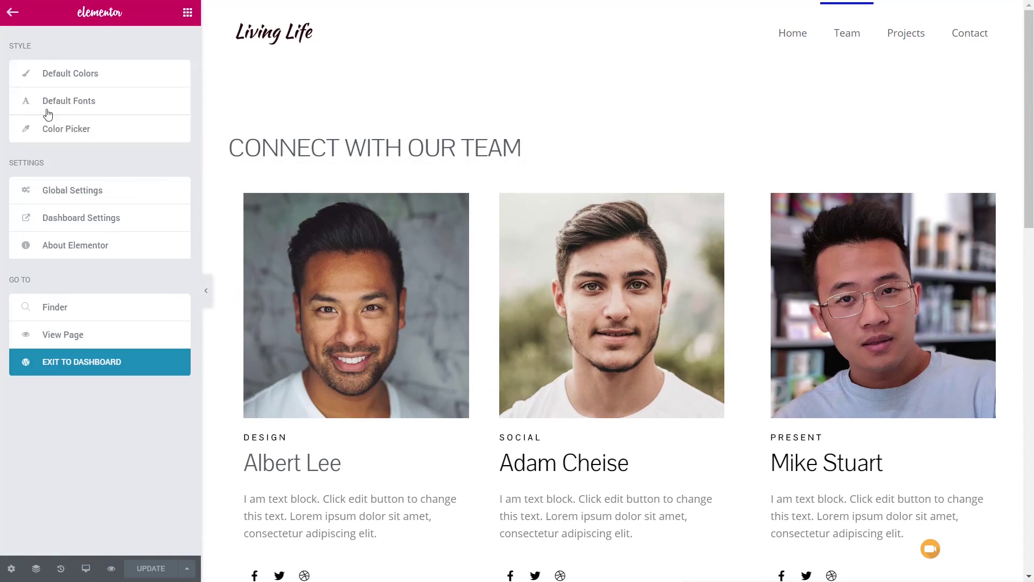
pyautogui.click(91, 365)
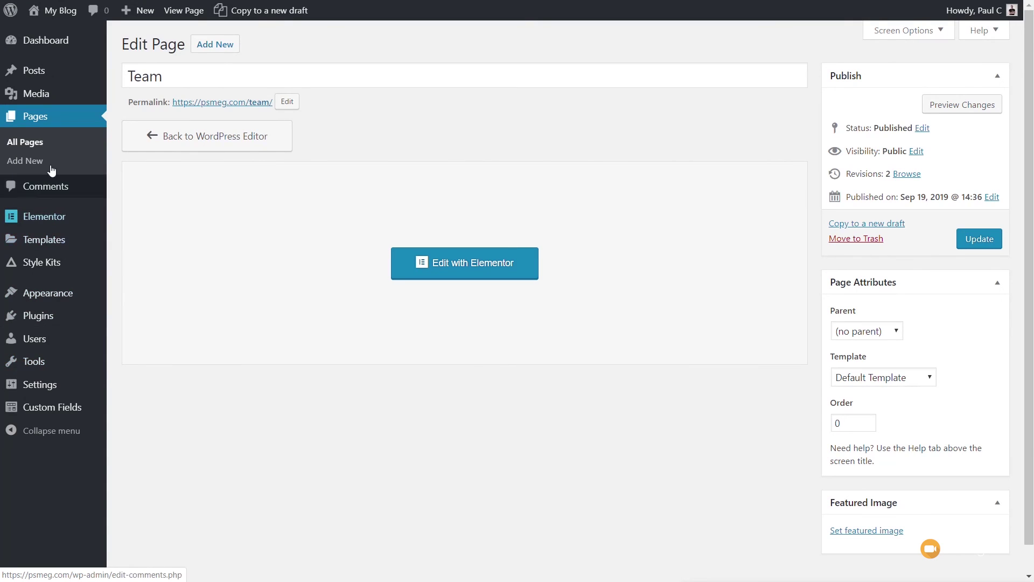
pyautogui.click(44, 149)
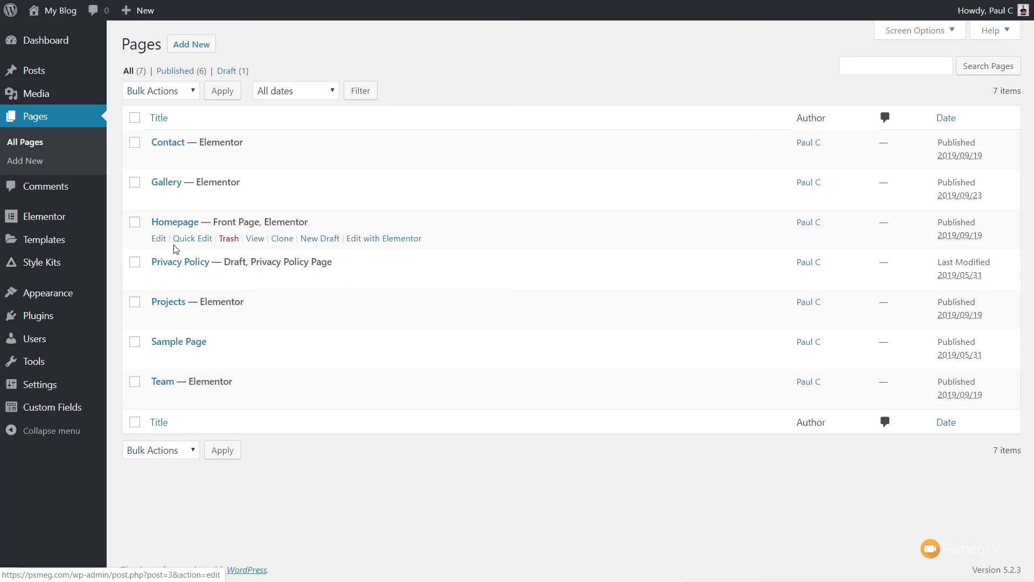
# Assign the WPTuts Test Styles kit to the Homepage with Quick Edit and reload the live homepage.
pyautogui.click(179, 238)
pyautogui.click(210, 358)
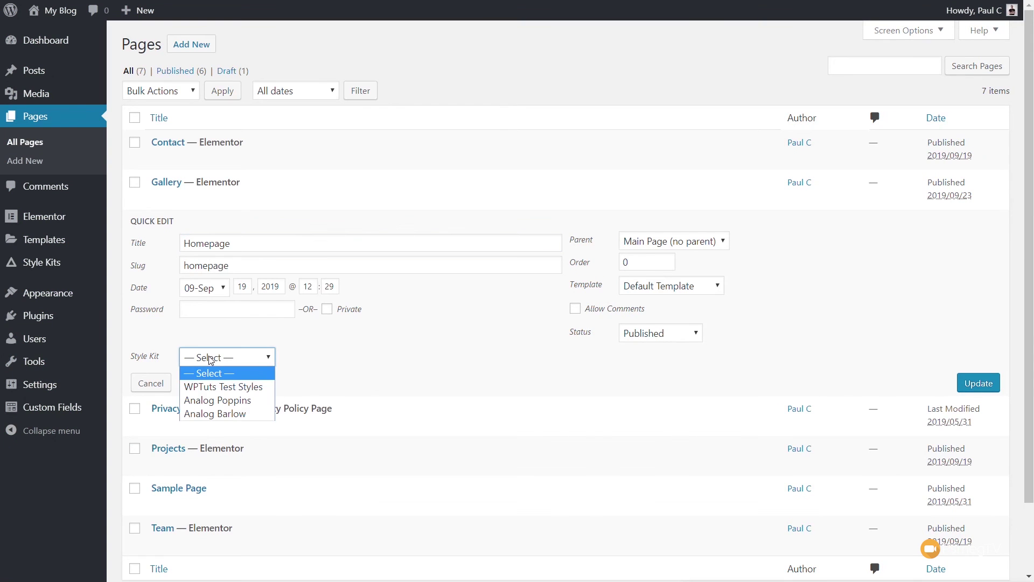
pyautogui.click(220, 388)
pyautogui.click(979, 383)
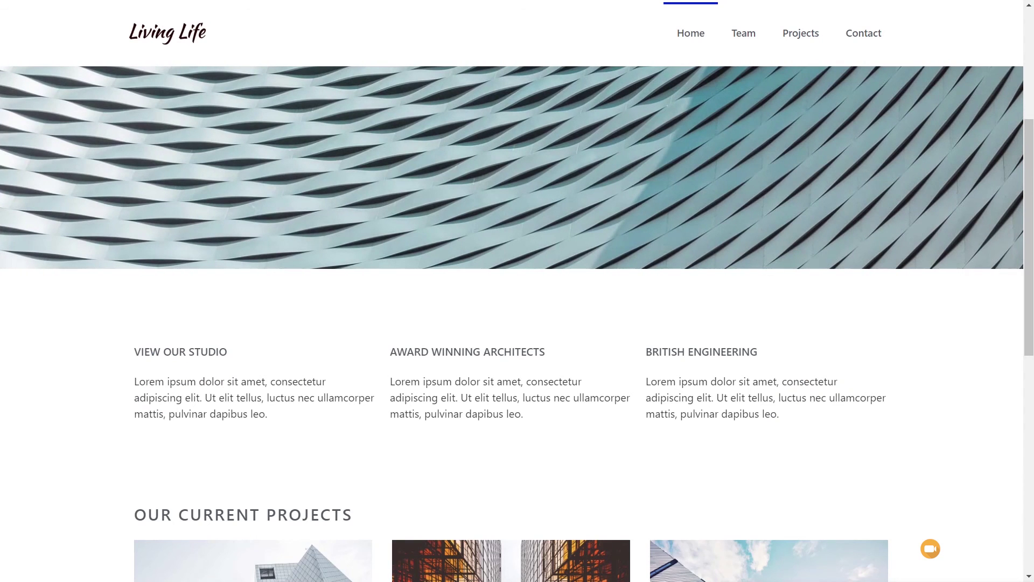
pyautogui.press('F5')
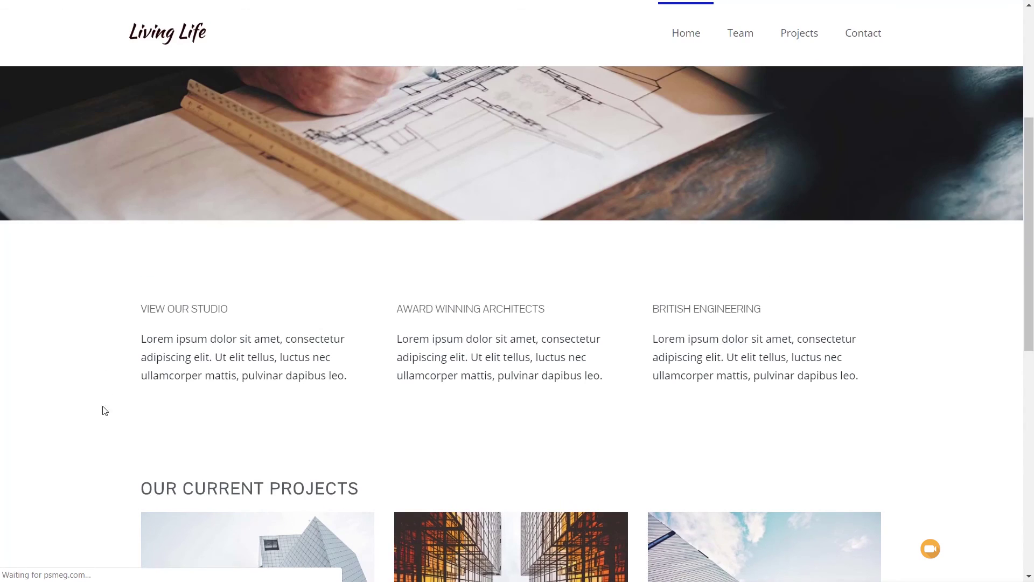